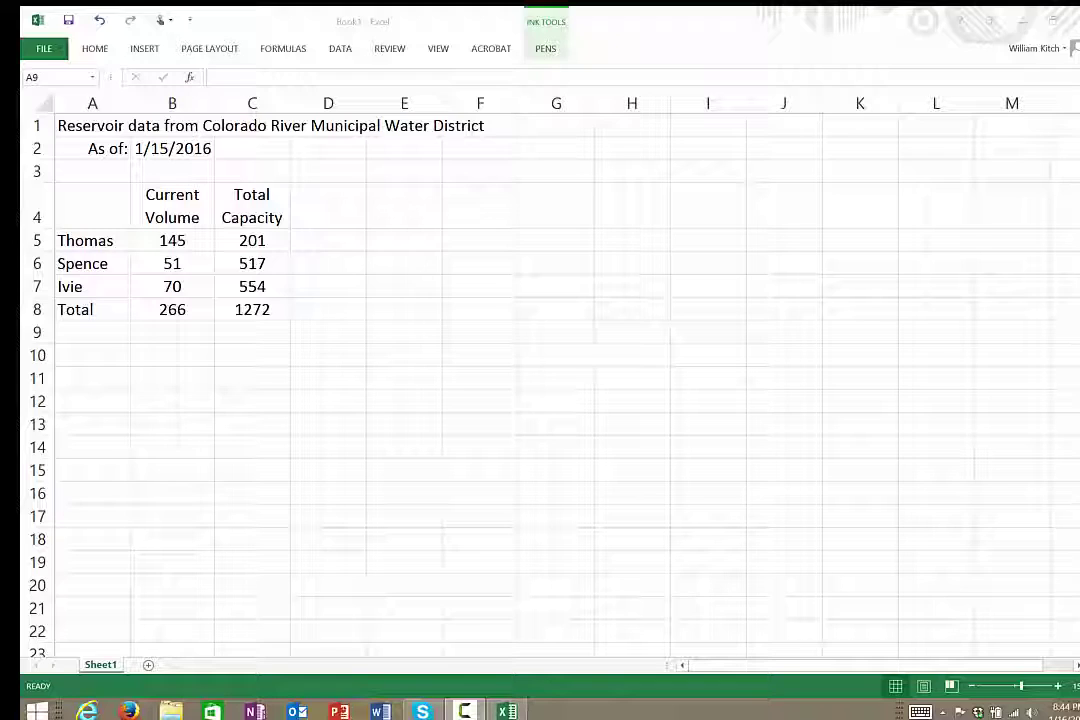
drag(60, 100, 74, 345)
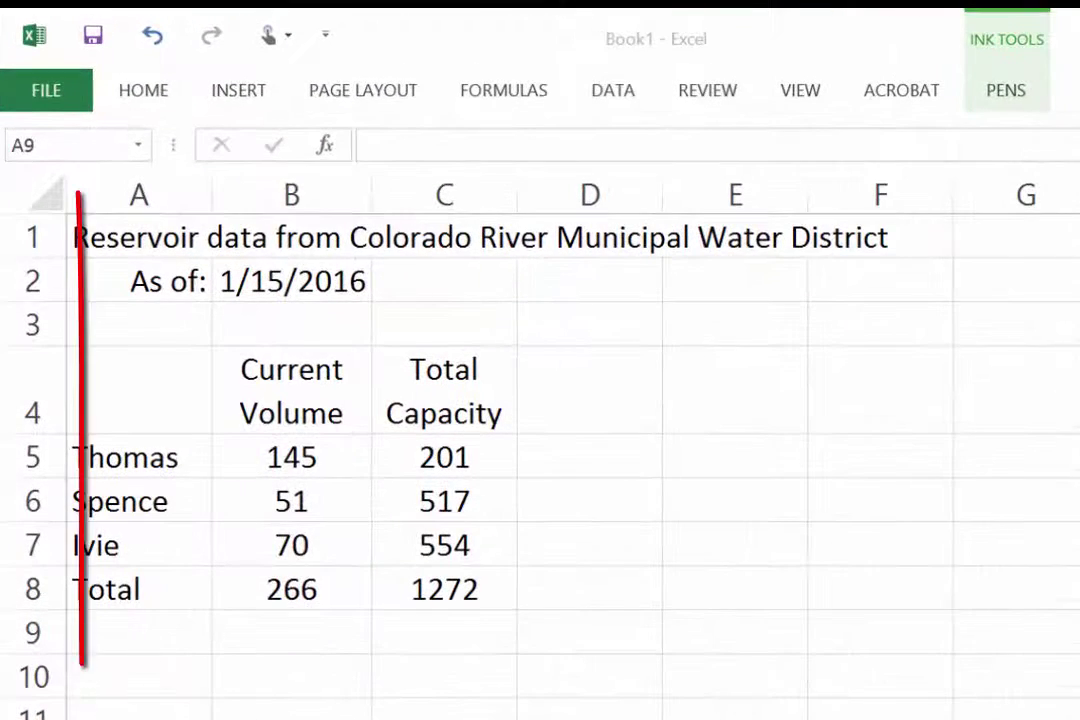
mouse_move(105, 657)
mouse_down()
mouse_move(292, 205)
mouse_move(80, 195)
mouse_up()
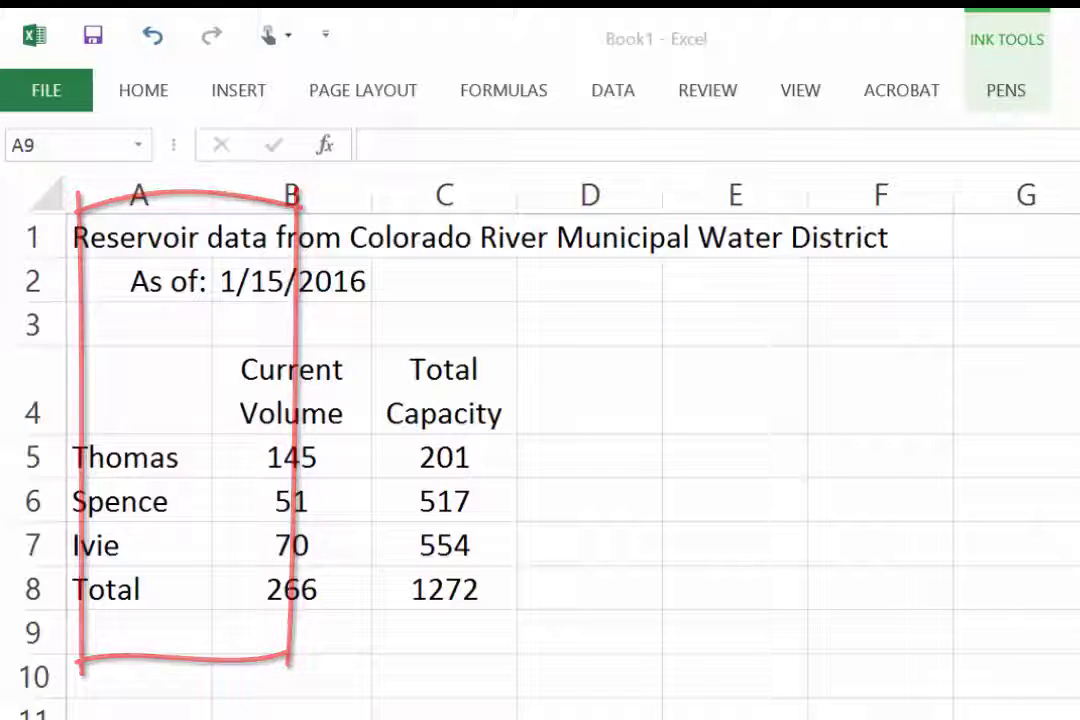
mouse_move(211, 180)
mouse_down()
mouse_move(212, 336)
mouse_move(373, 178)
mouse_move(212, 181)
mouse_up()
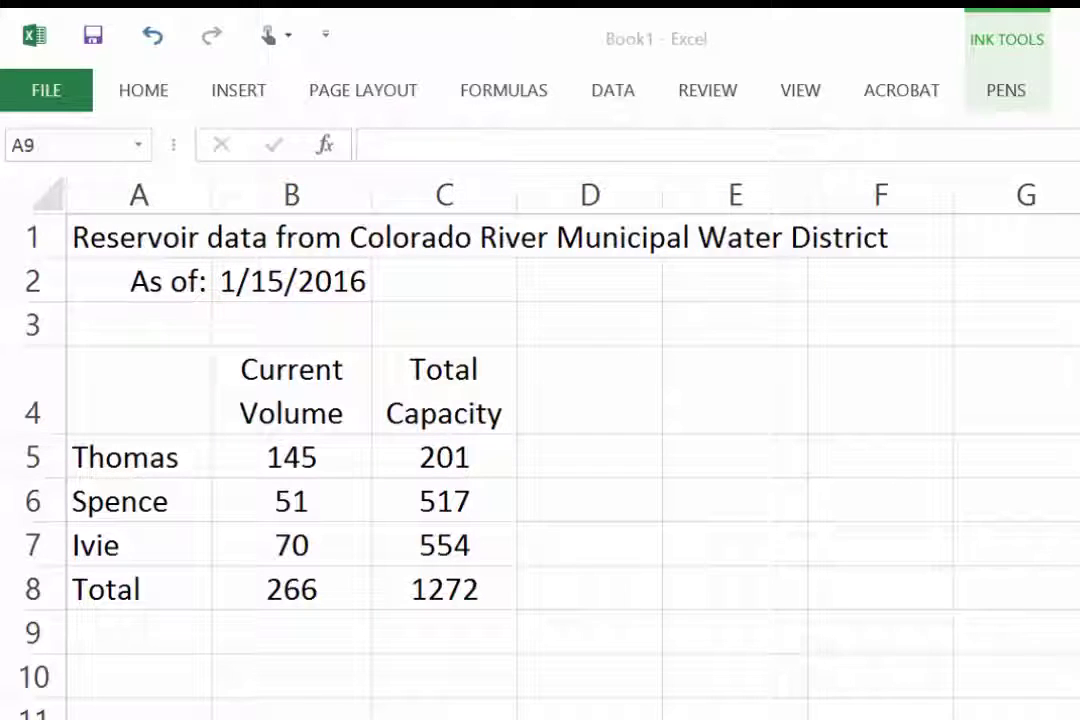
mouse_move(374, 165)
mouse_down()
mouse_move(501, 618)
mouse_move(374, 170)
mouse_up()
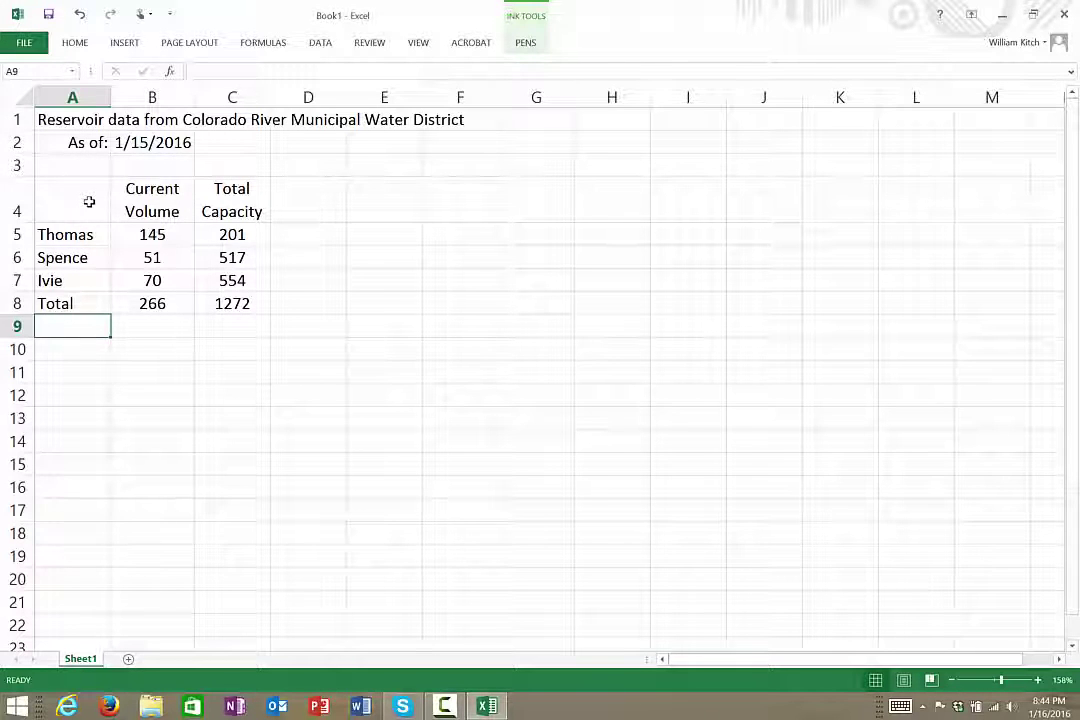
Insert a 2-D clustered column chart from the reservoir table in A4:C8, including headers and the Total row.
drag(89, 203, 227, 311)
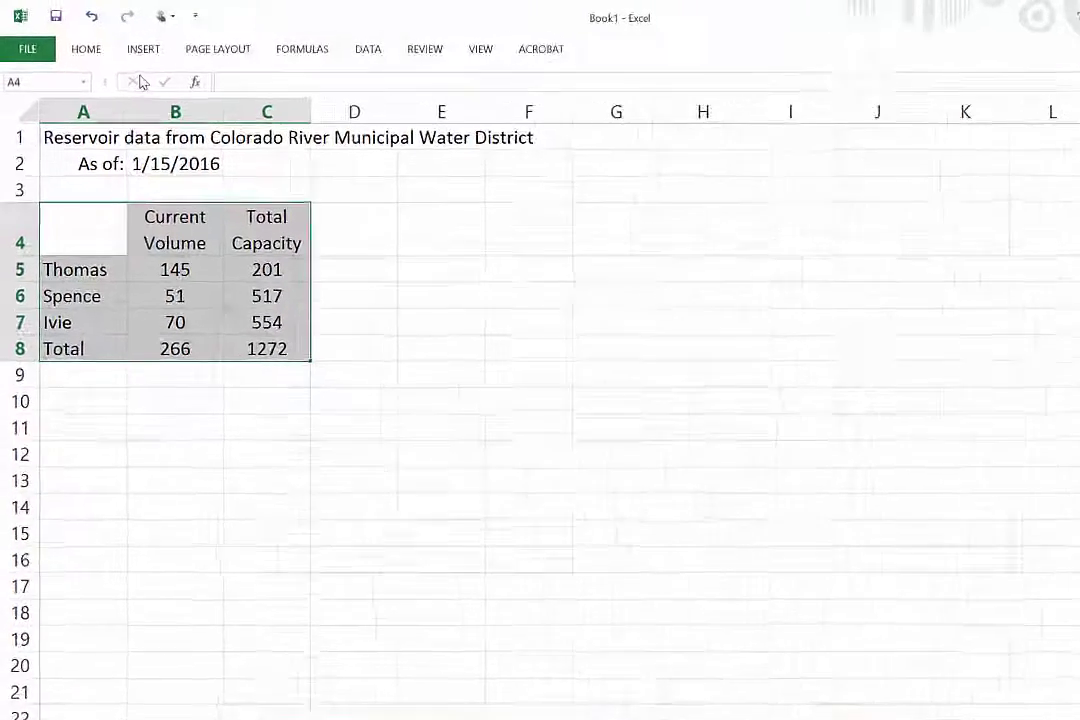
click(144, 52)
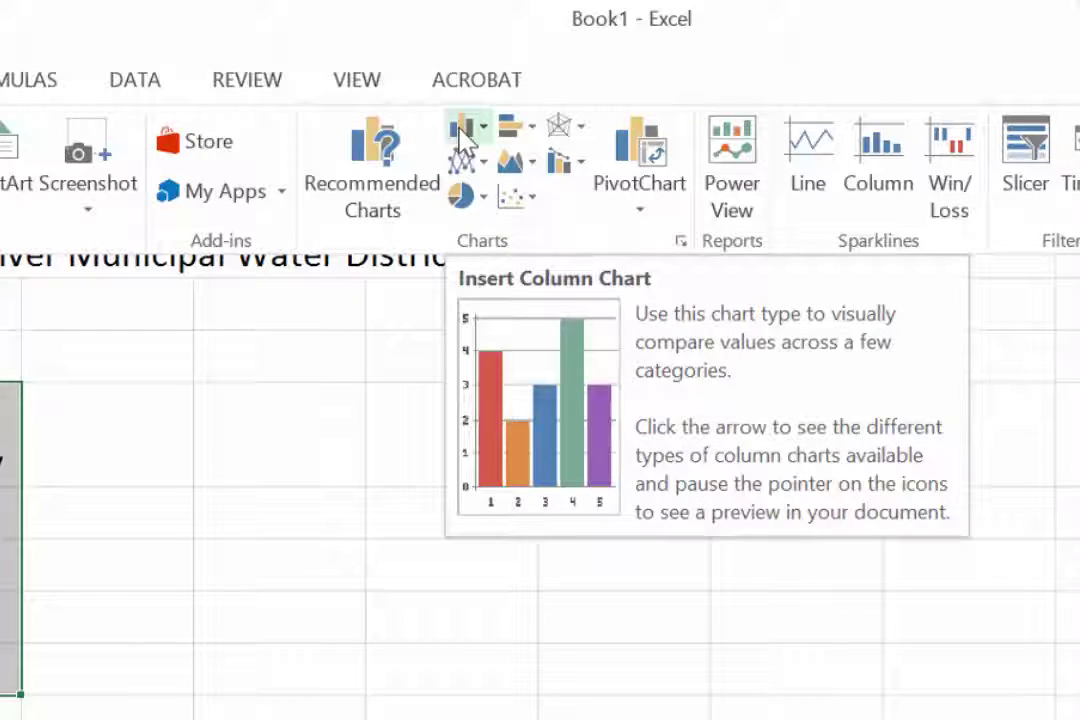
click(466, 138)
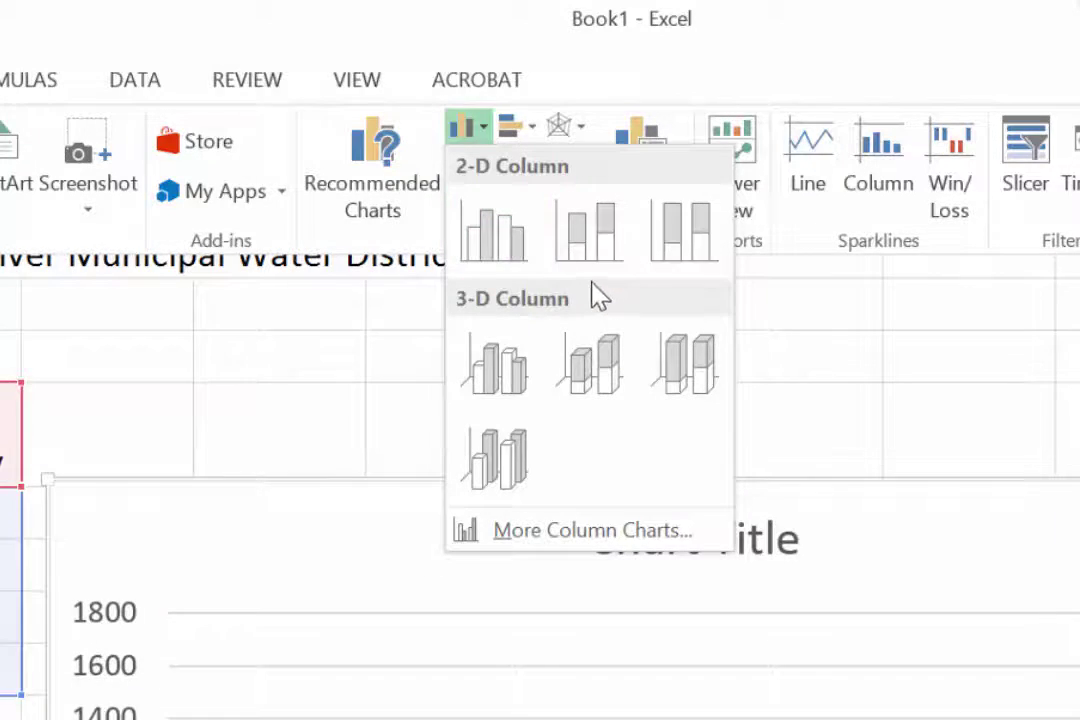
click(493, 232)
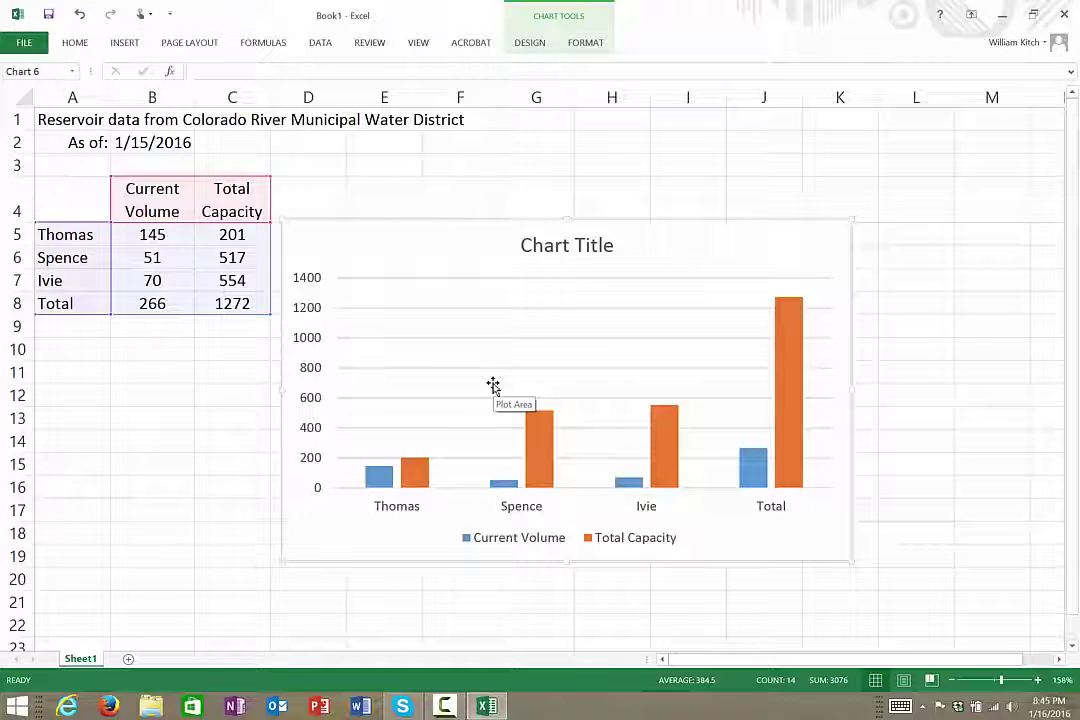
Add a primary horizontal axis title to the chart and change its text to "Reservoirs".
click(313, 313)
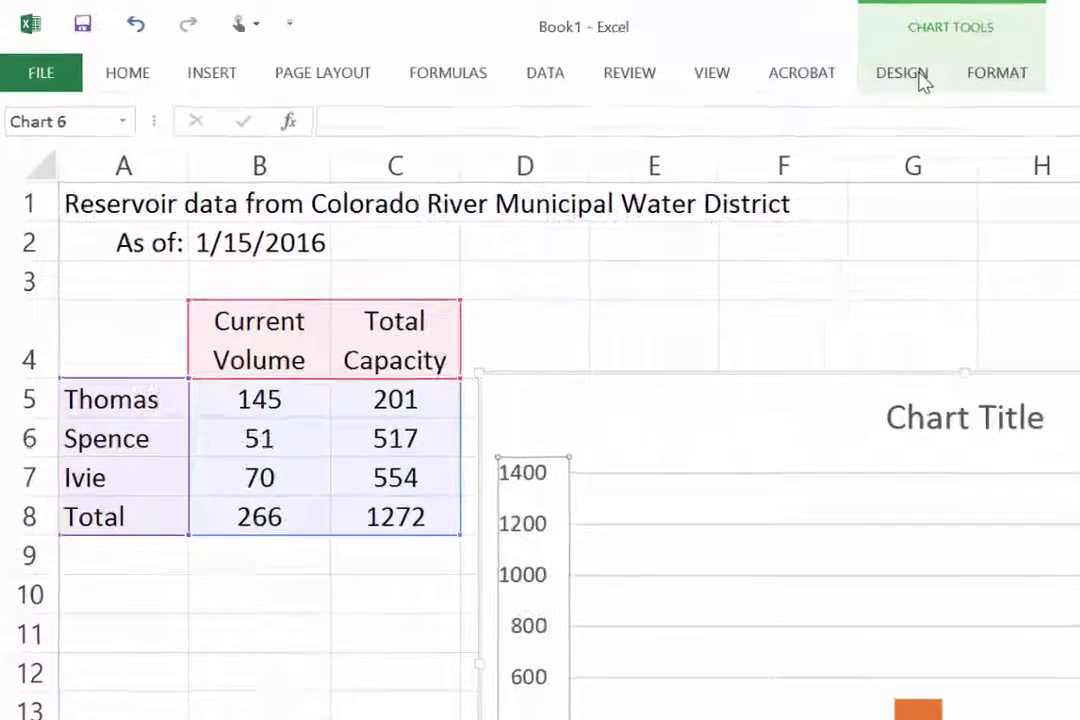
click(554, 47)
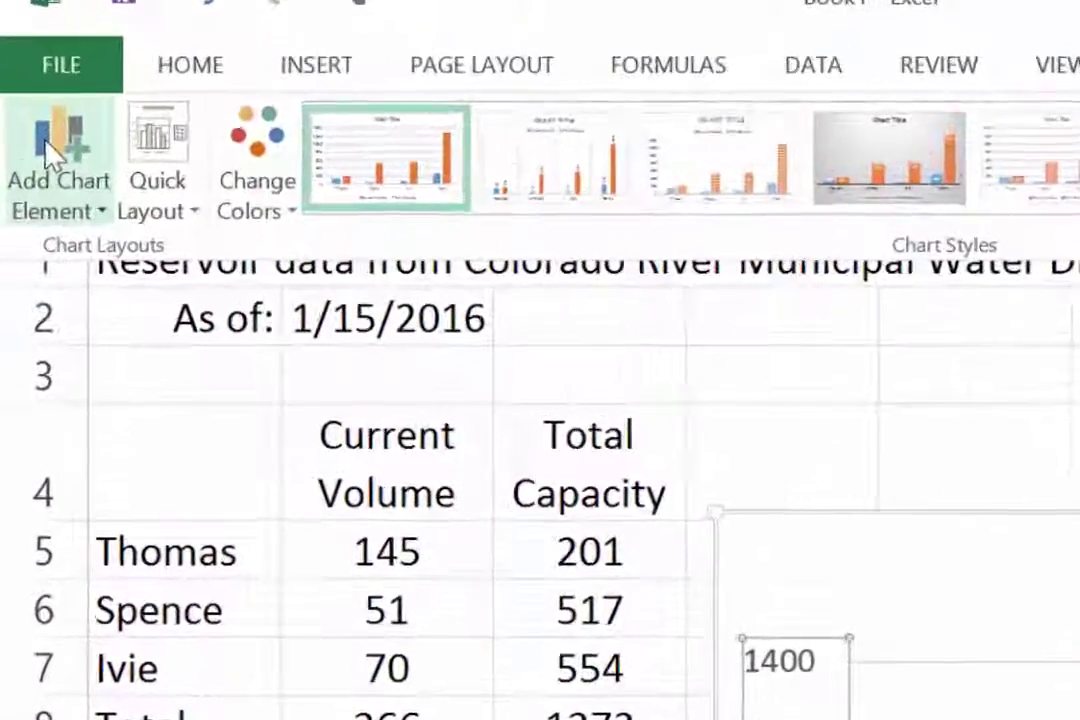
click(47, 148)
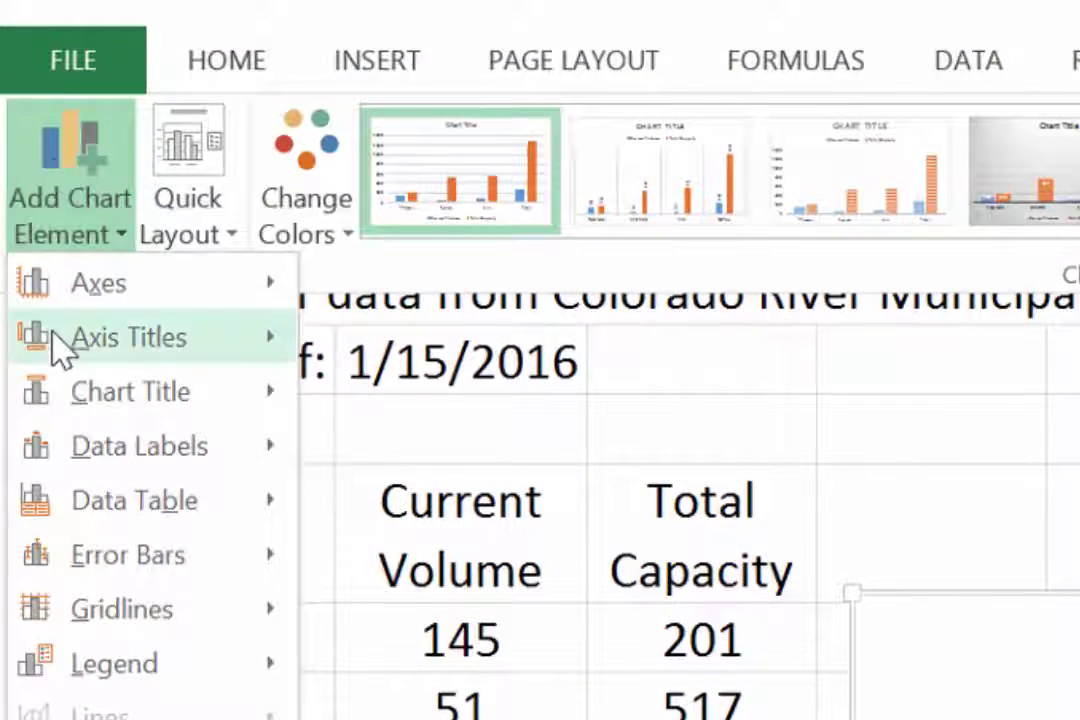
mouse_move(44, 296)
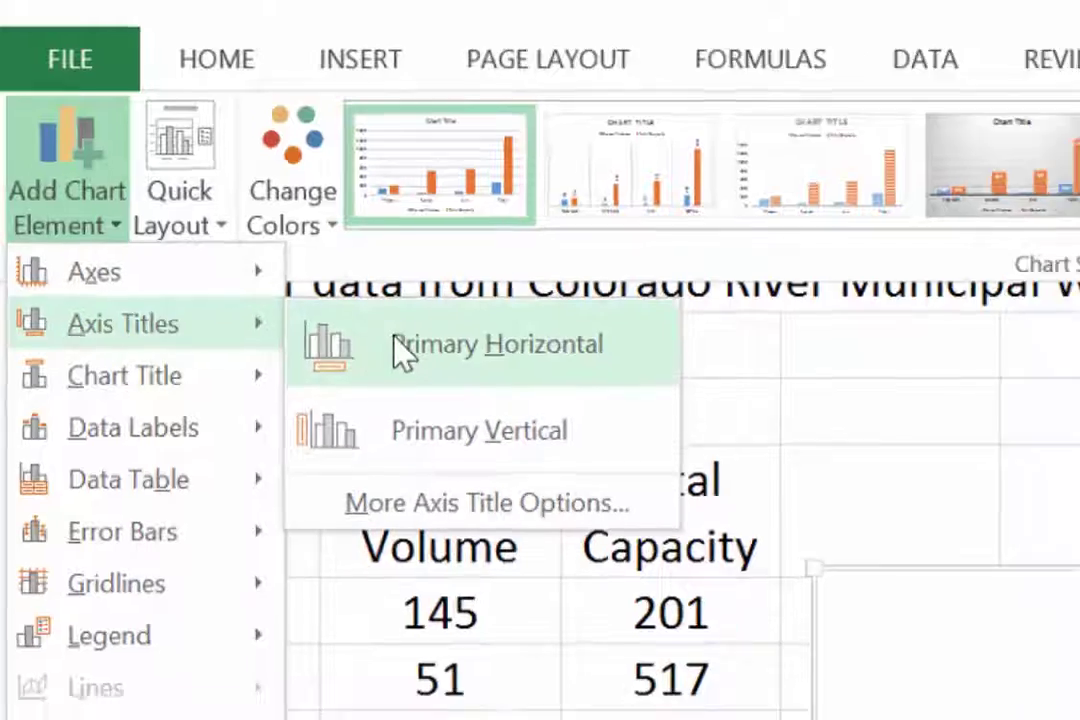
click(420, 360)
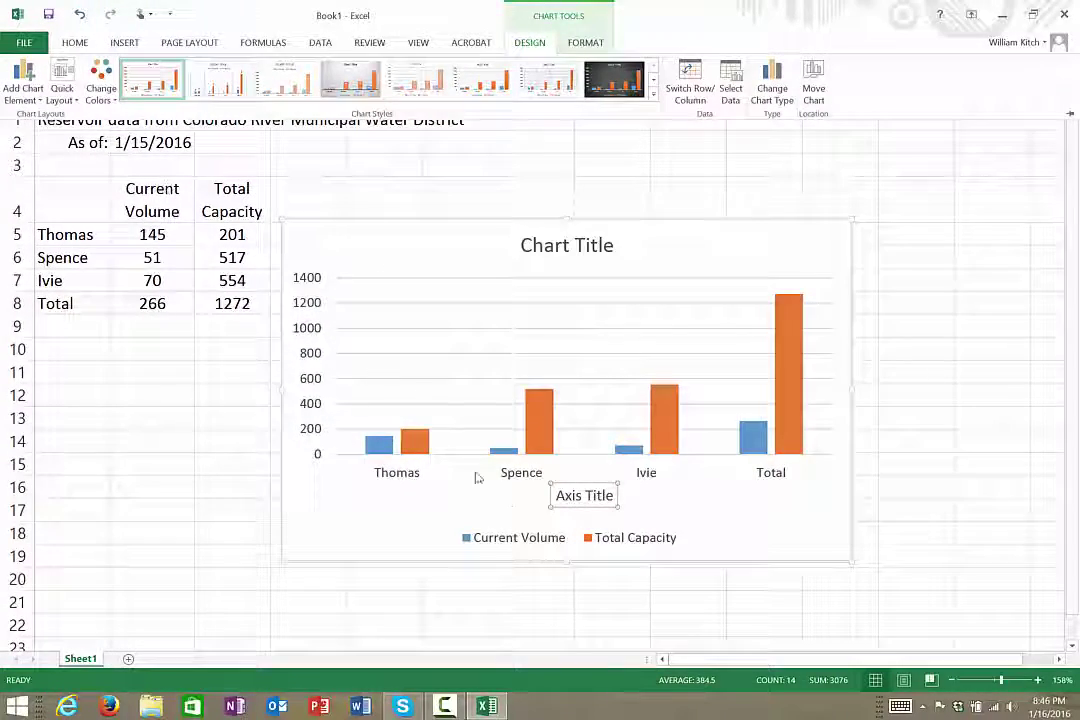
click(568, 496)
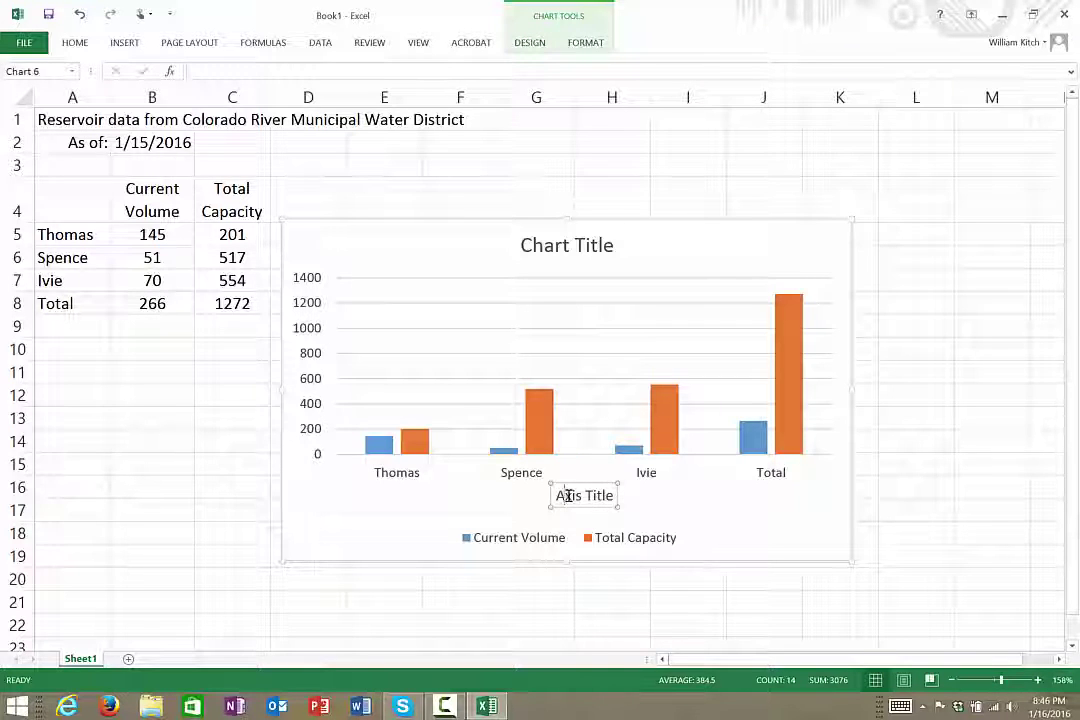
triple_click(568, 496)
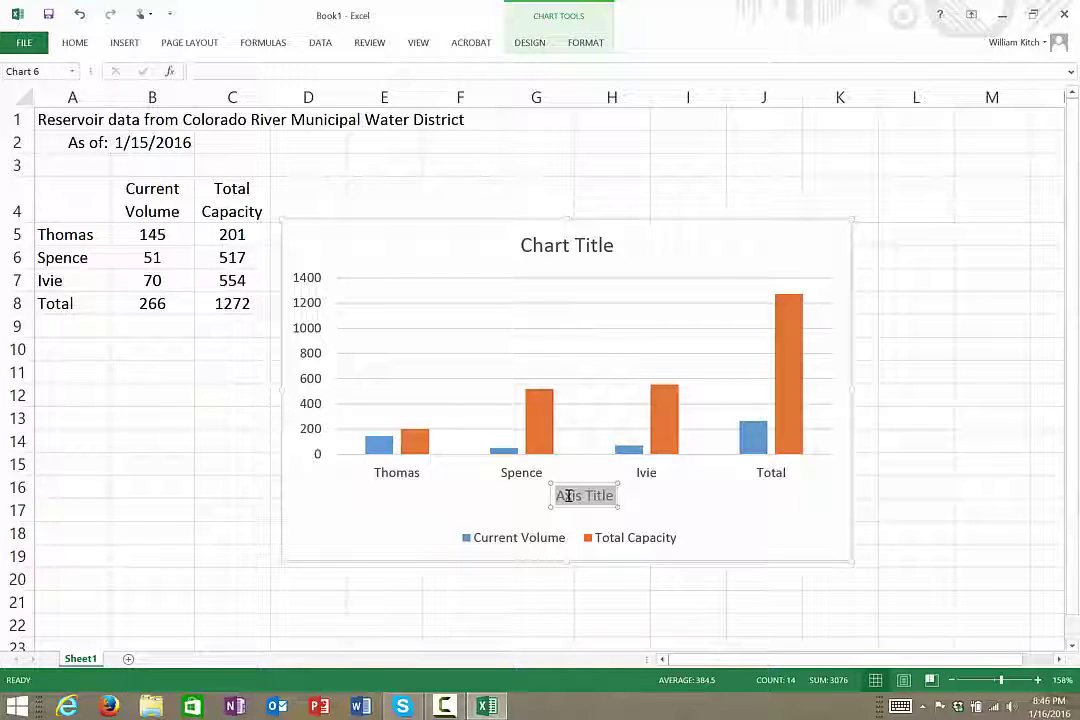
text(Reser)
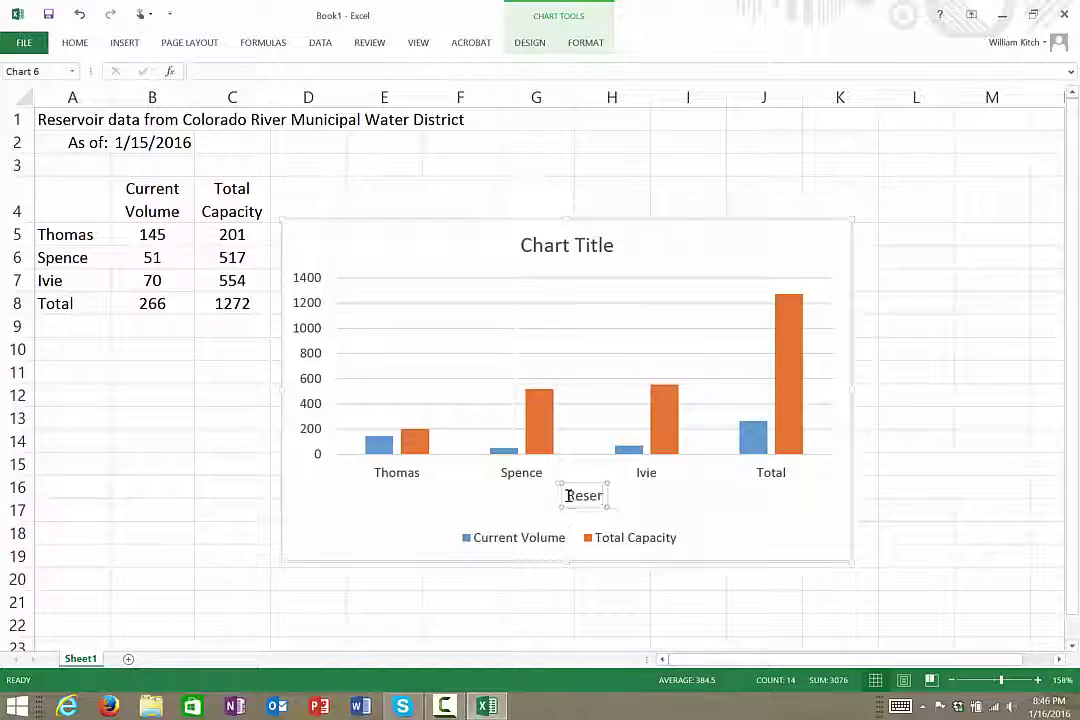
text(voirs)
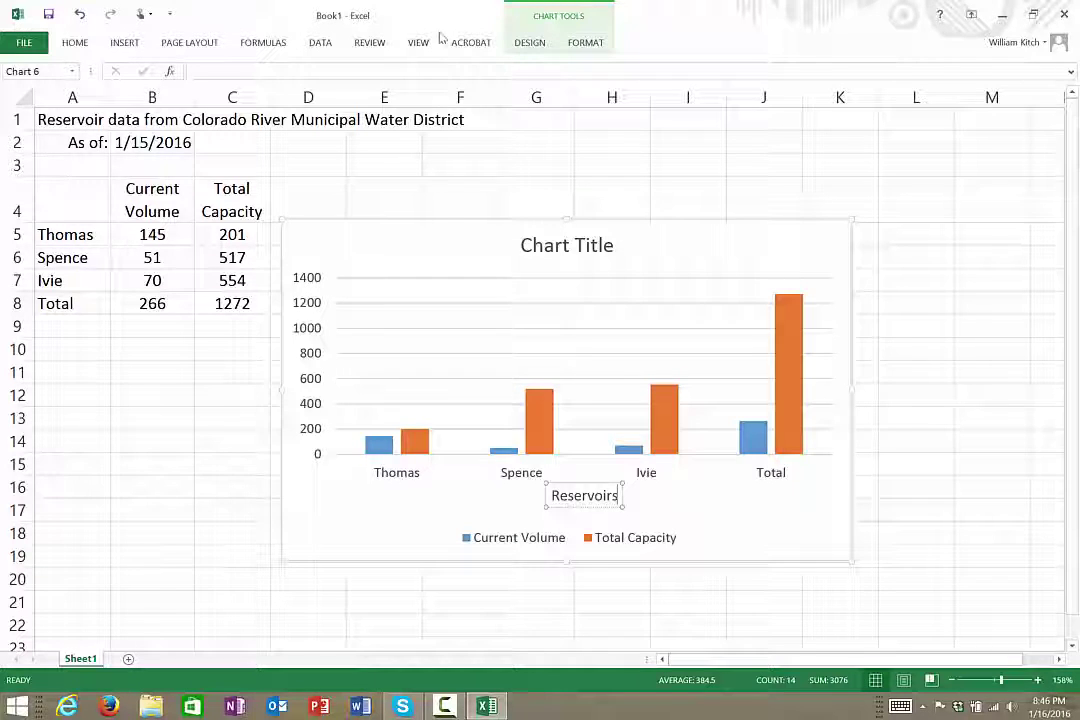
Add a primary vertical axis title to the chart and change its text to "Volume, Acre-ft x 1000".
click(530, 44)
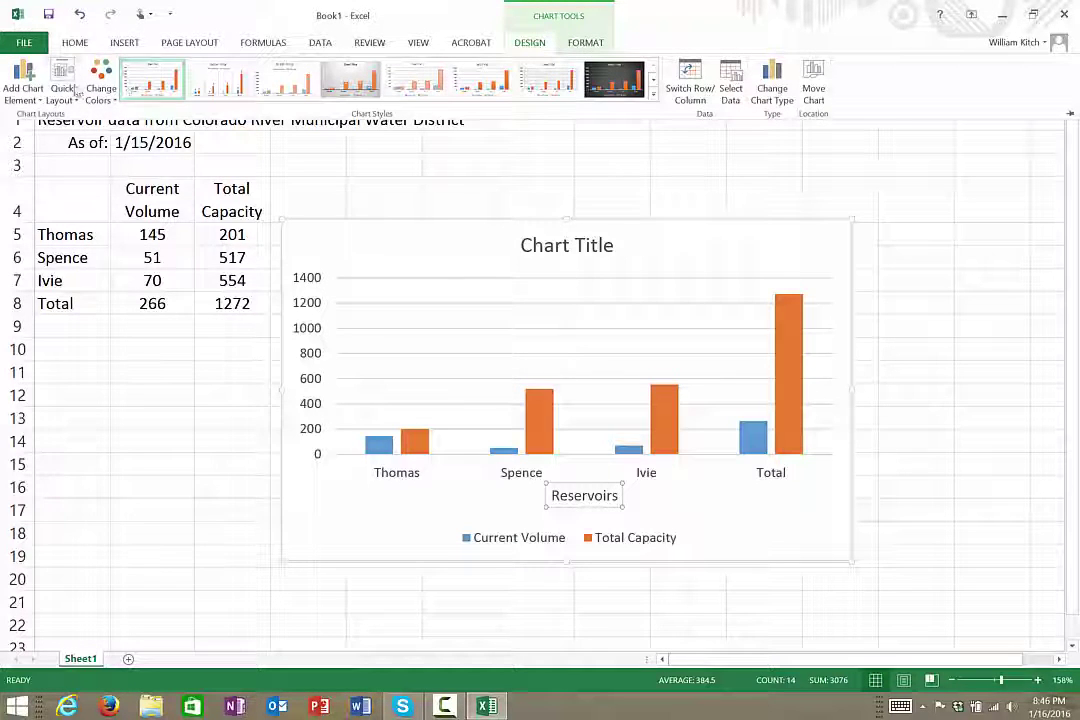
click(22, 88)
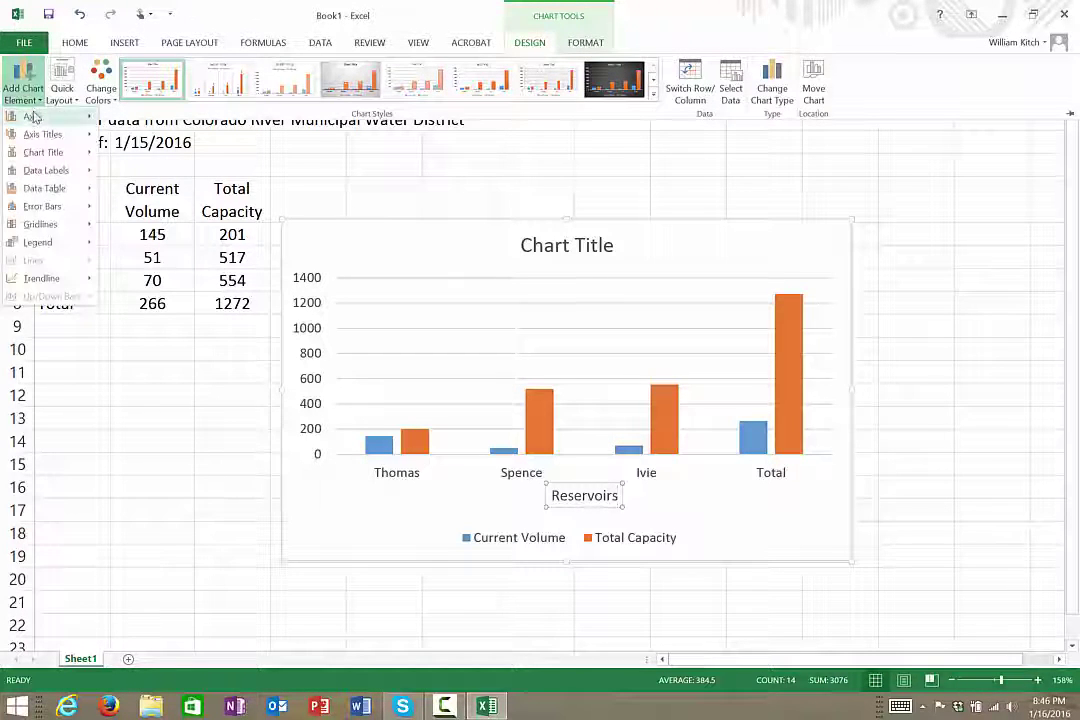
mouse_move(34, 118)
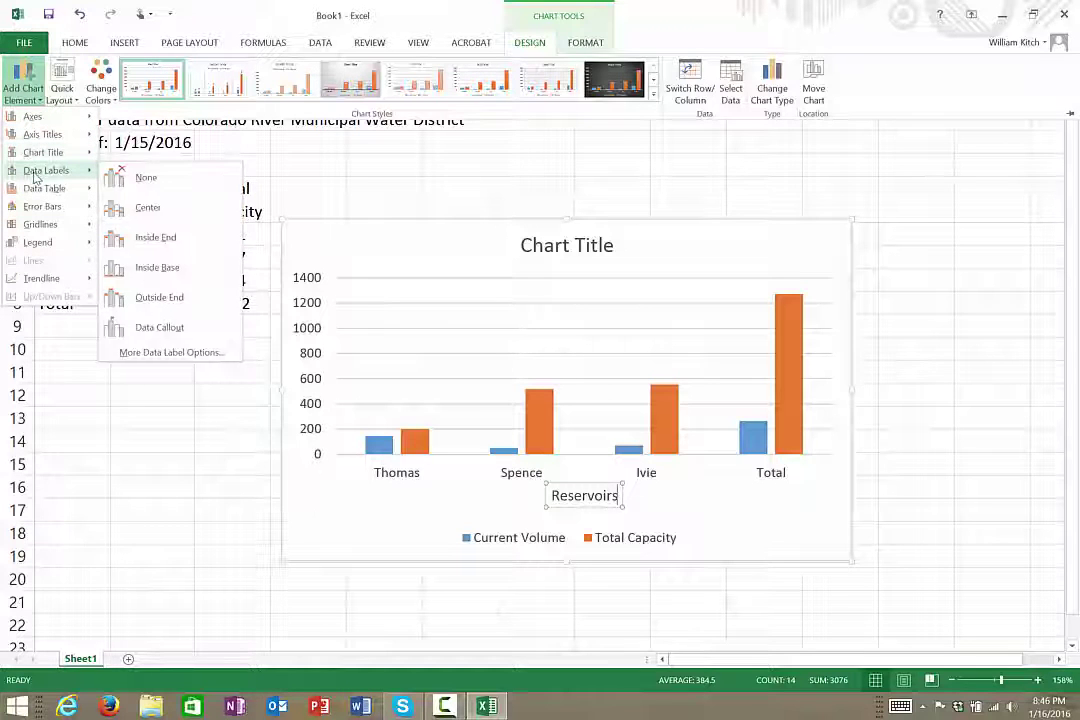
mouse_move(43, 156)
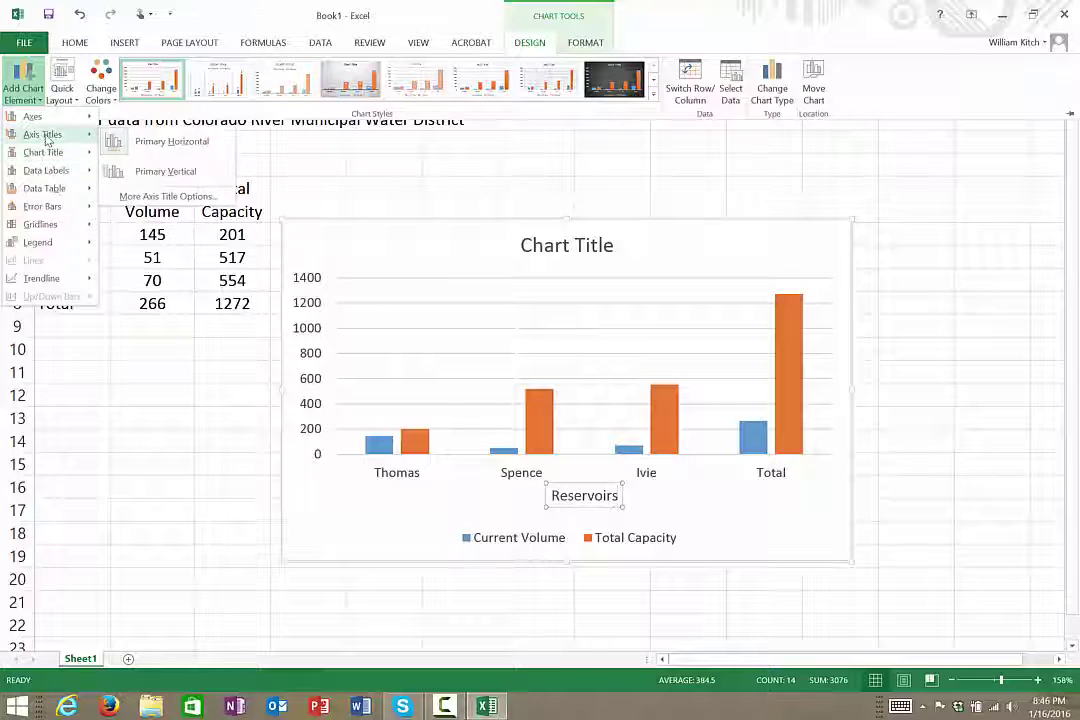
click(152, 171)
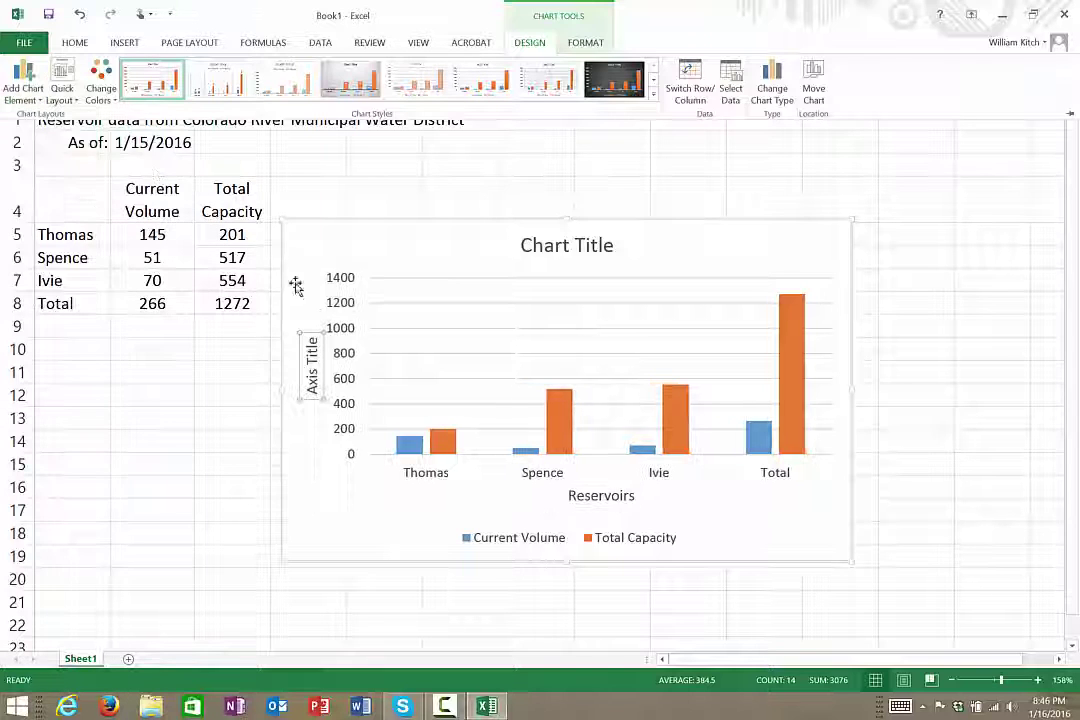
click(312, 388)
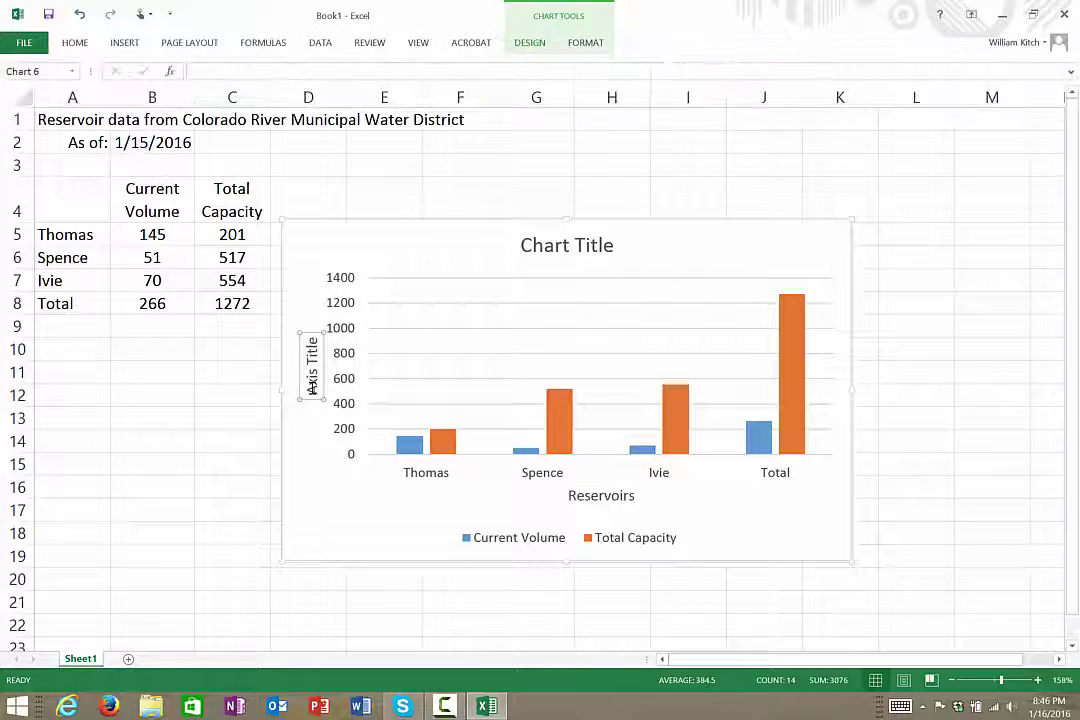
double_click(312, 388)
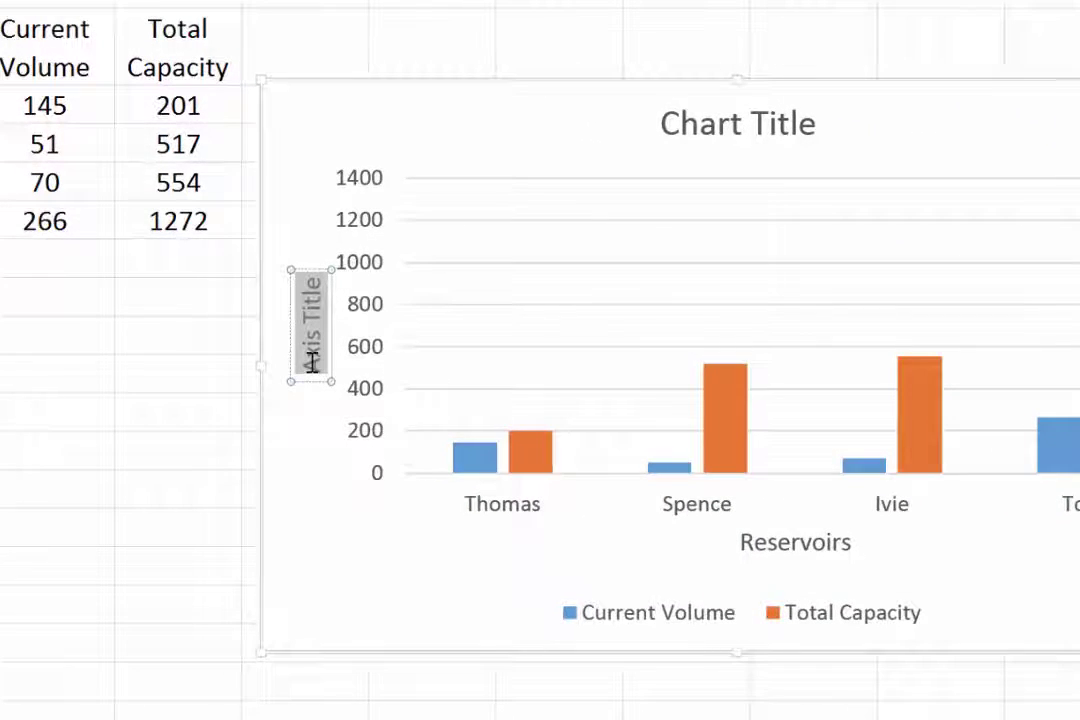
text(Vo)
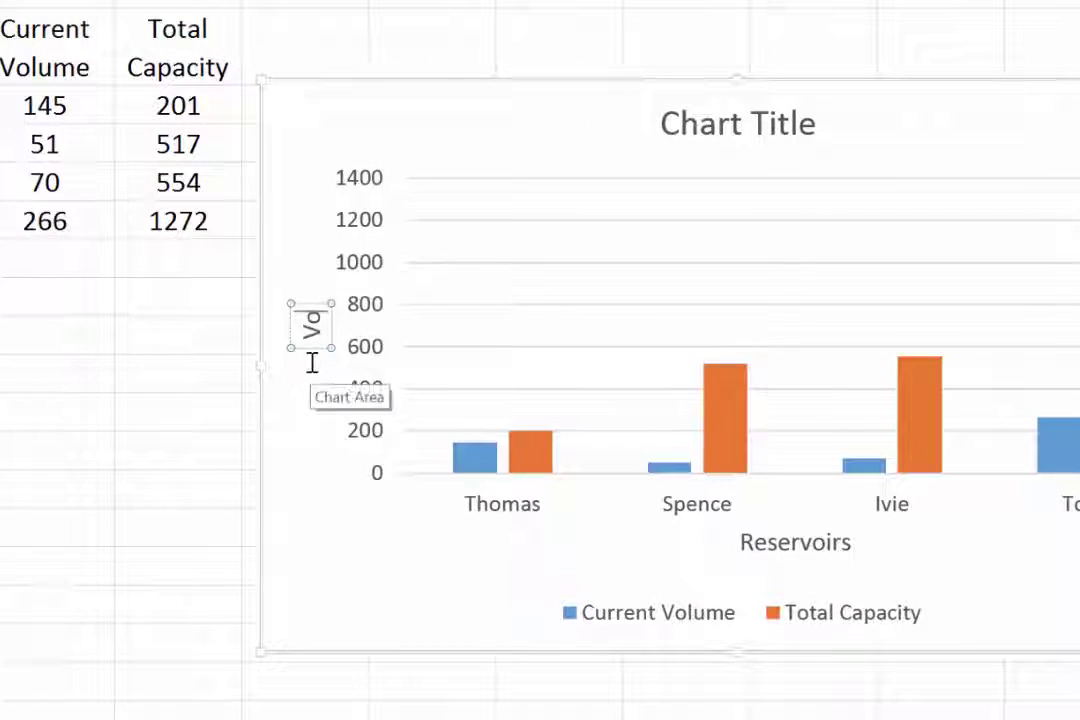
text(lume)
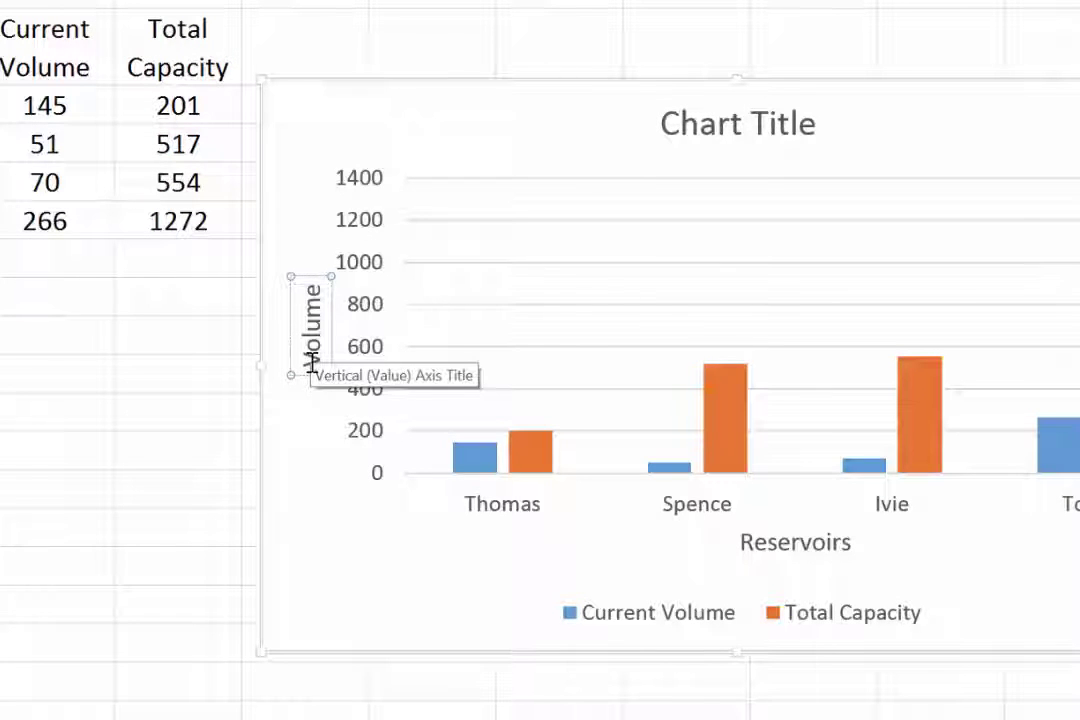
text(, Acre-ft x 1000)
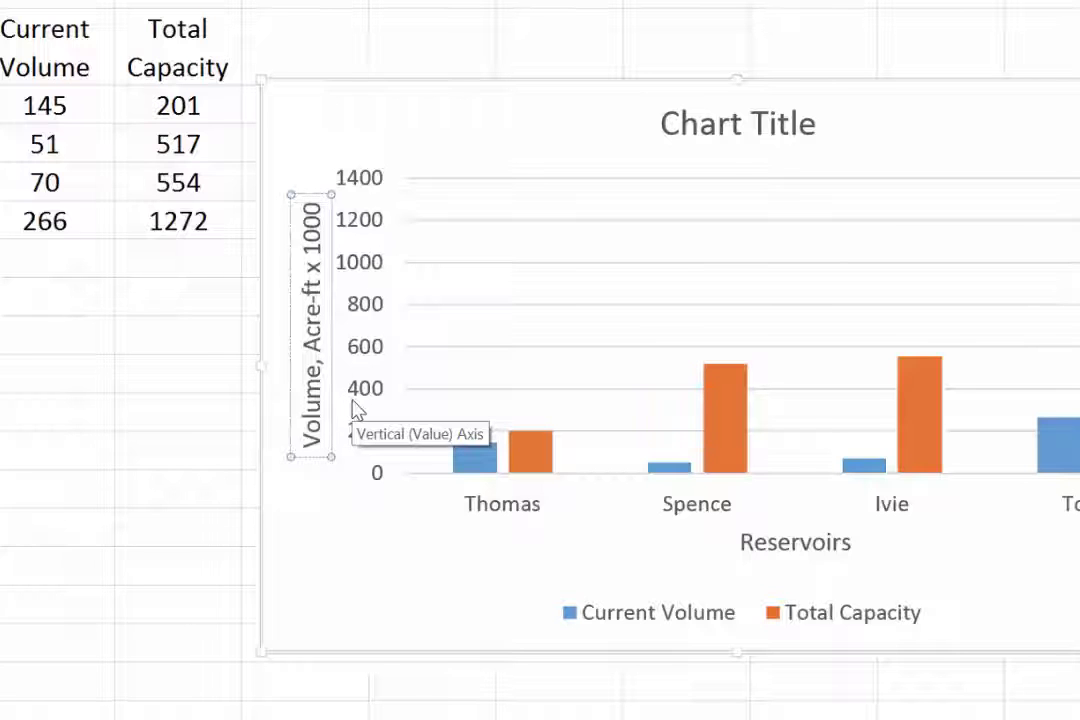
click(845, 548)
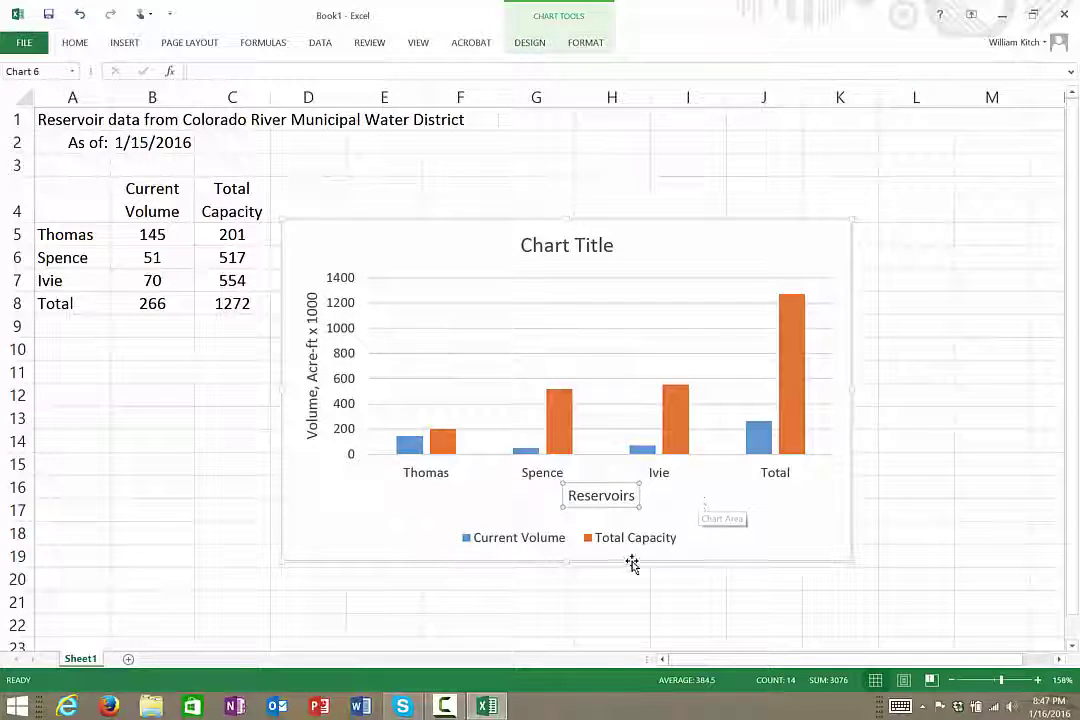
Set the legend position to Left with overlapping allowed, and move the legend into the plot area above the Thomas columns.
click(631, 549)
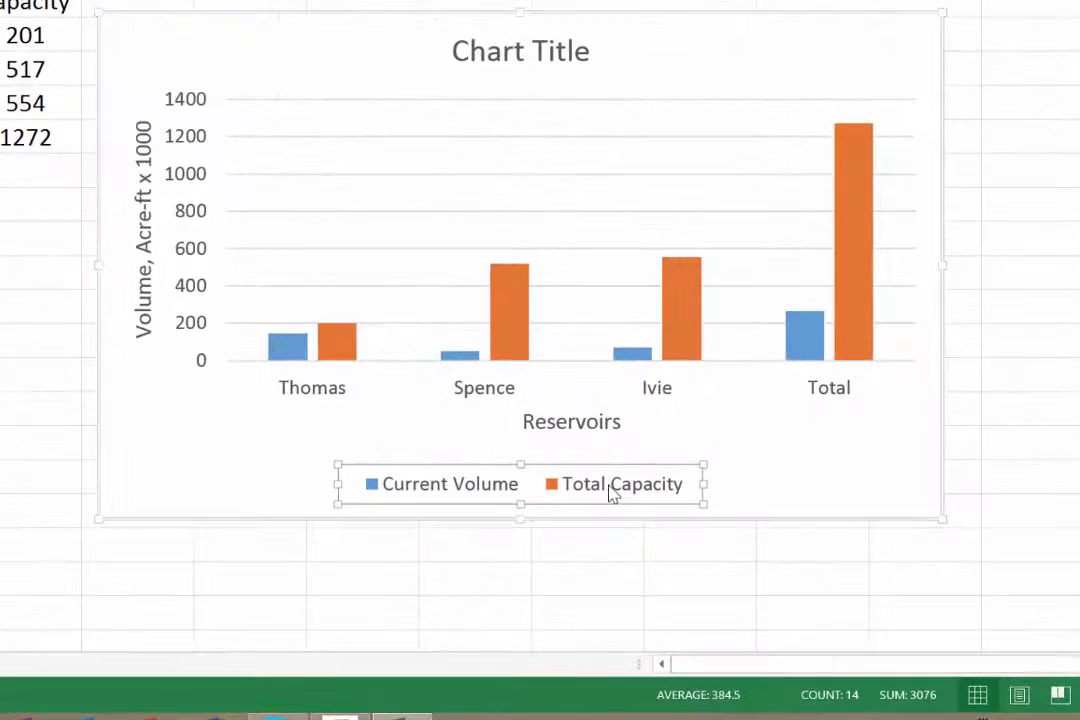
right_click(613, 494)
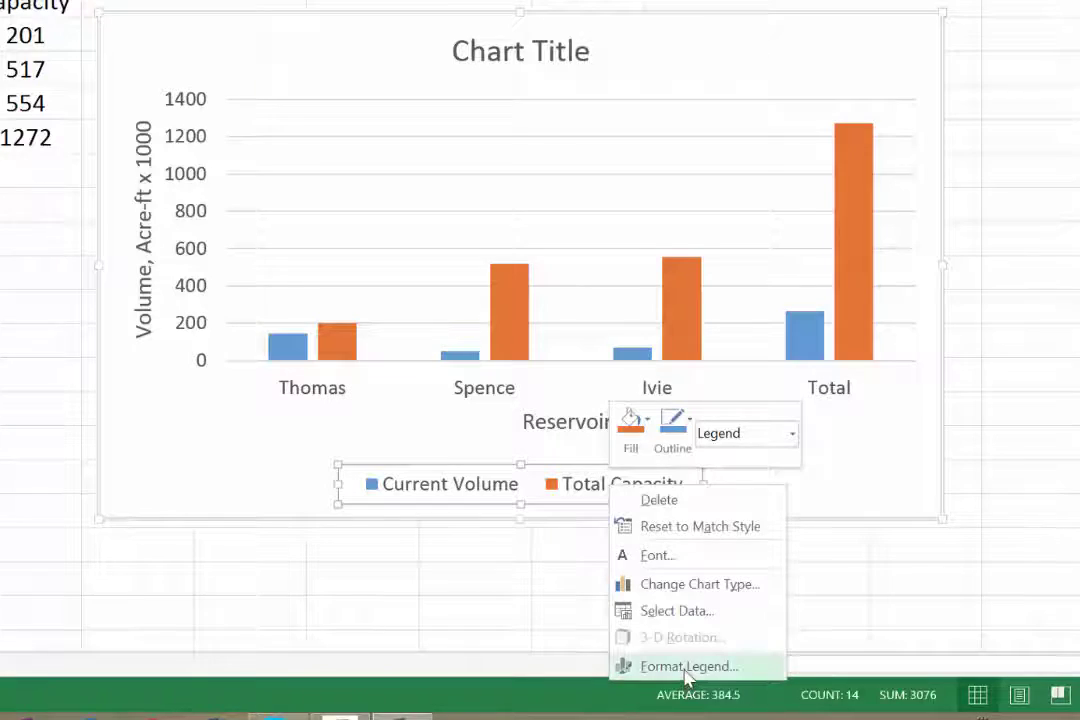
click(688, 667)
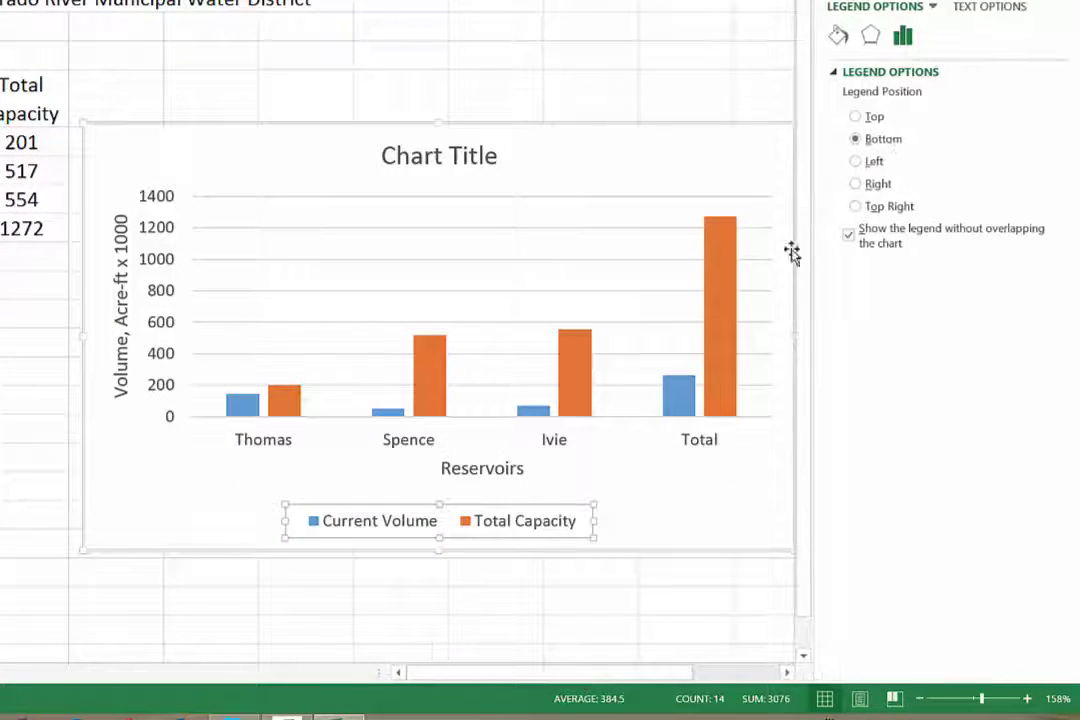
click(859, 162)
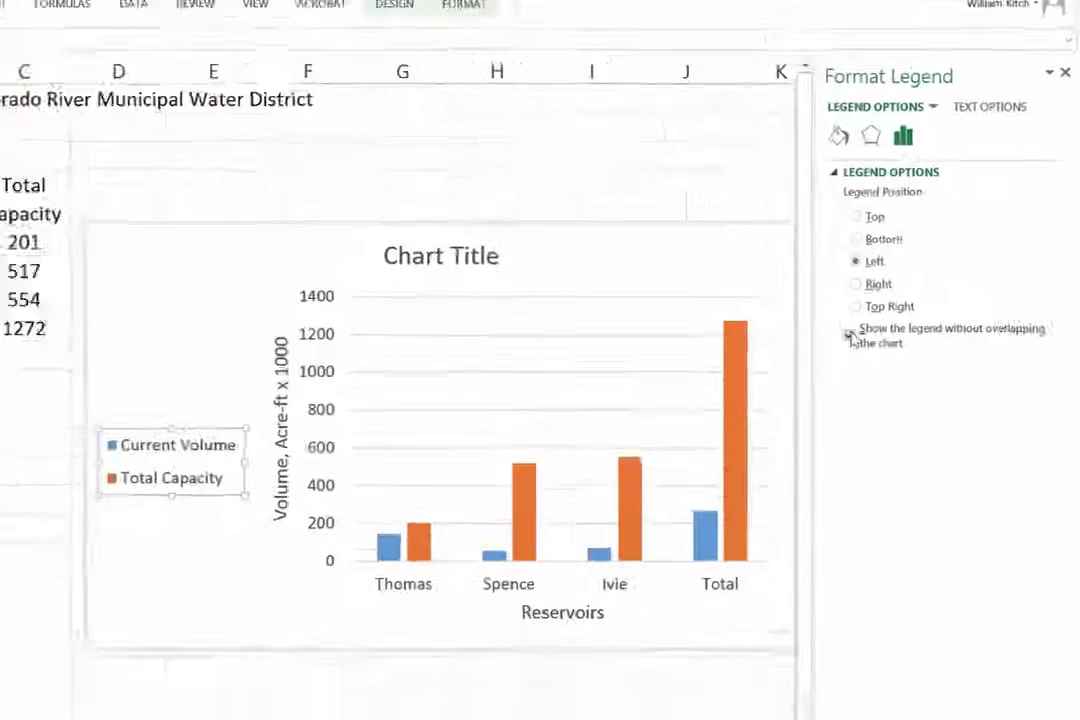
click(848, 335)
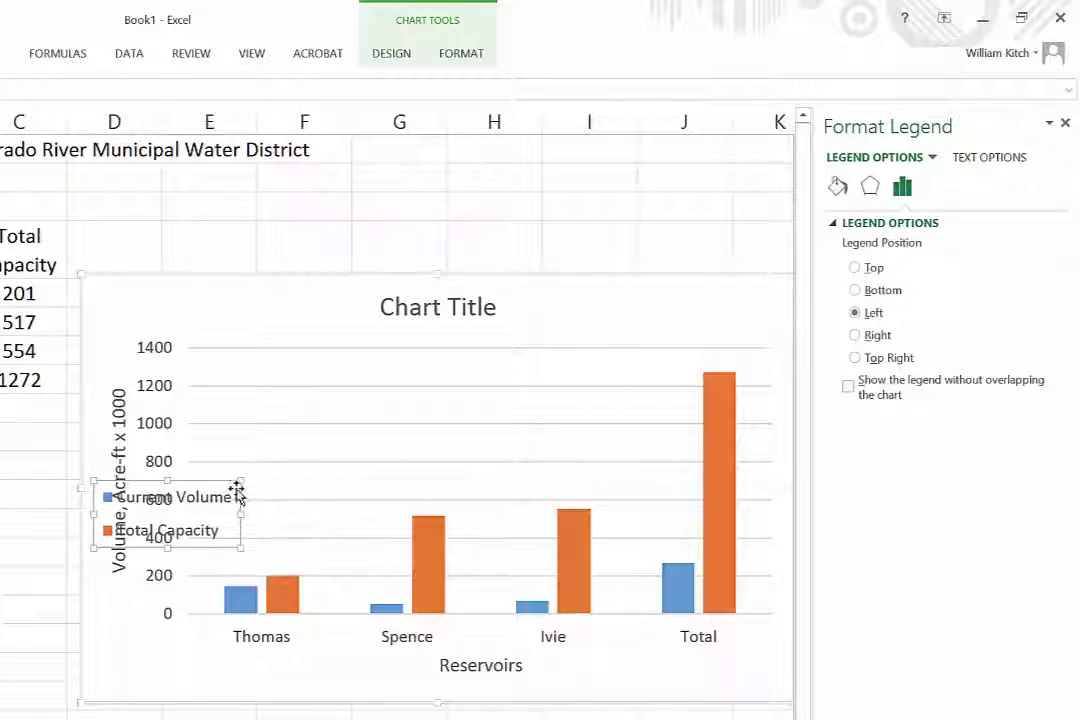
drag(241, 499, 363, 389)
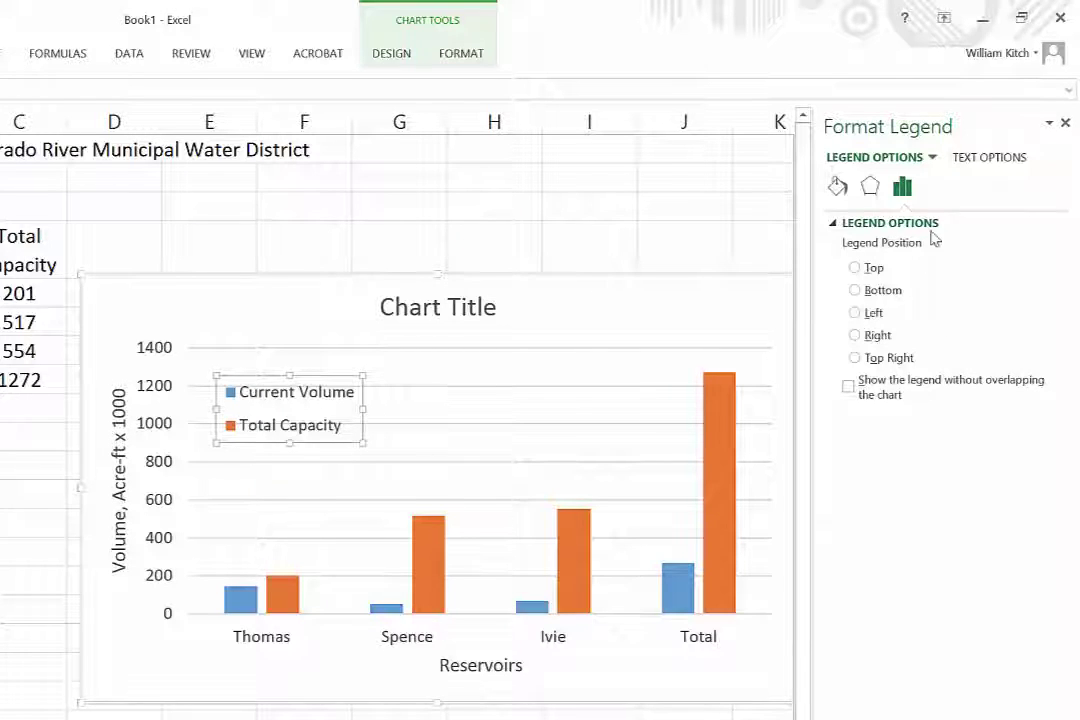
Give the chart legend a solid white fill and deselect the chart.
click(838, 187)
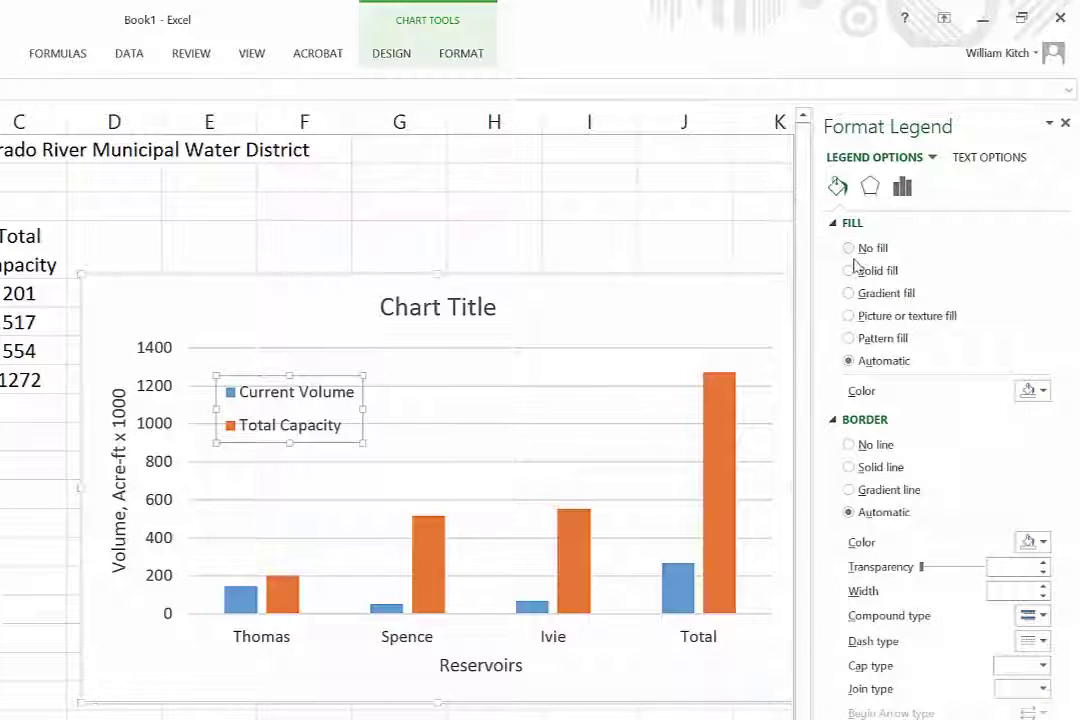
click(848, 272)
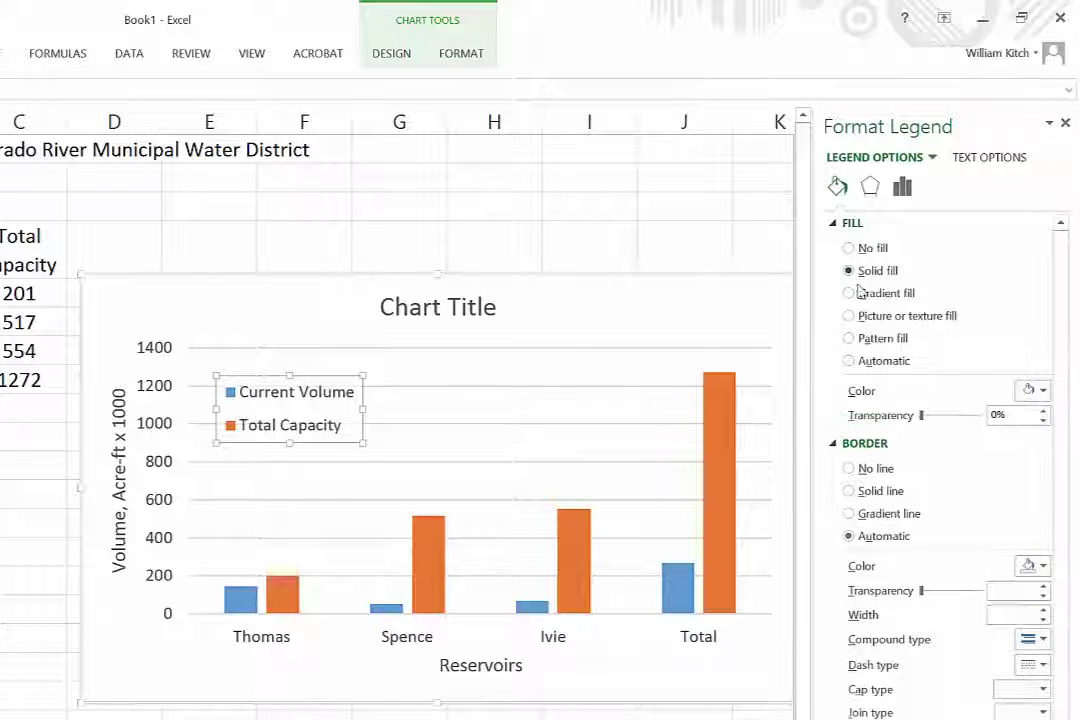
click(1043, 392)
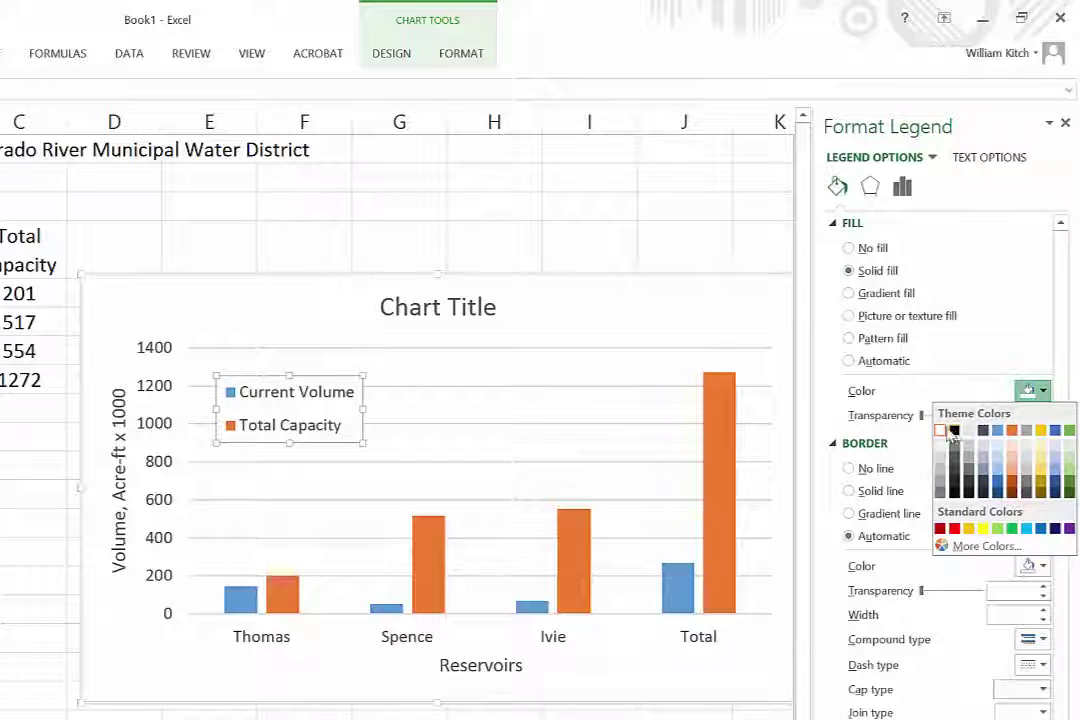
click(946, 432)
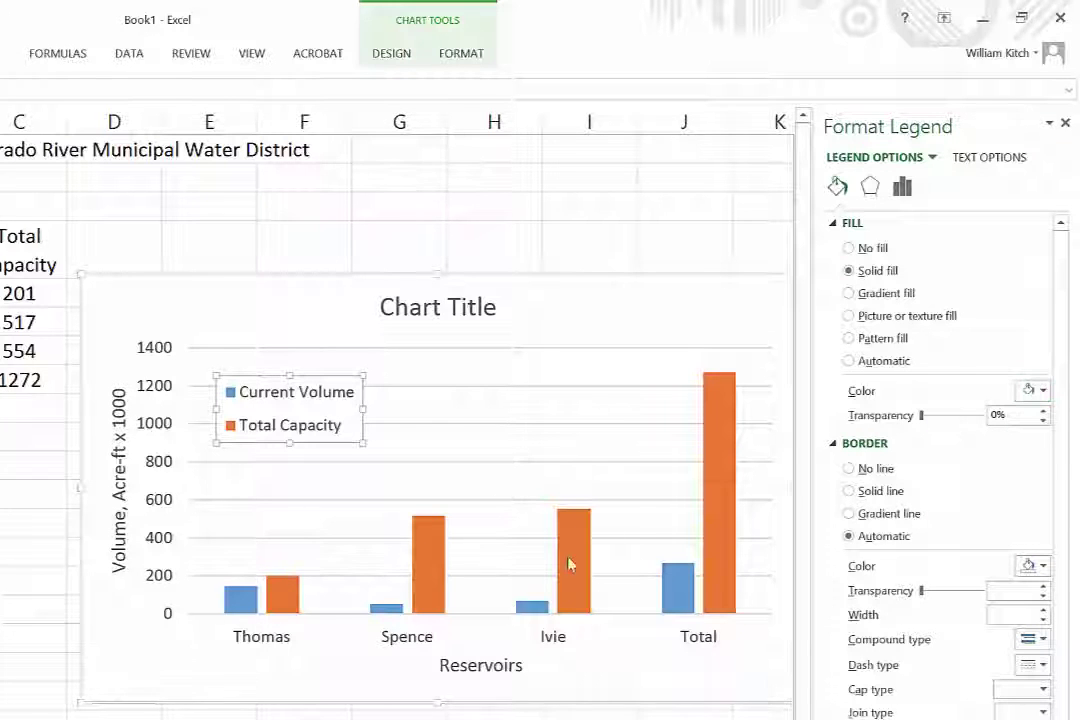
click(375, 716)
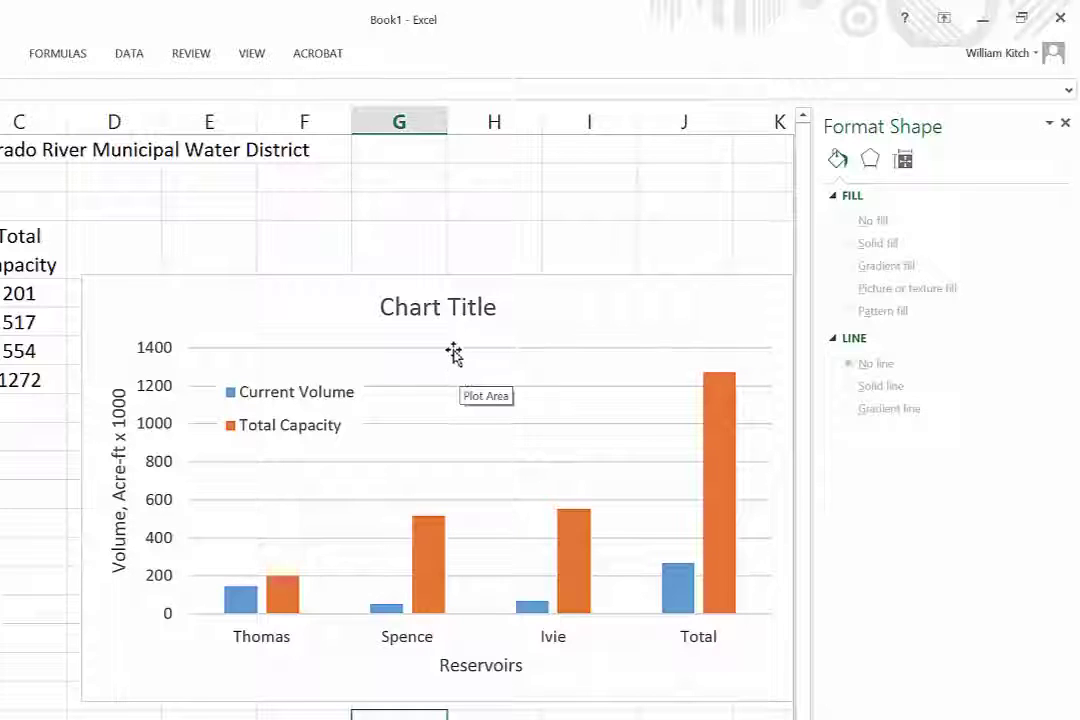
Move the chart title below the horizontal axis title and shift the plot area up to the chart's upper edge.
click(448, 309)
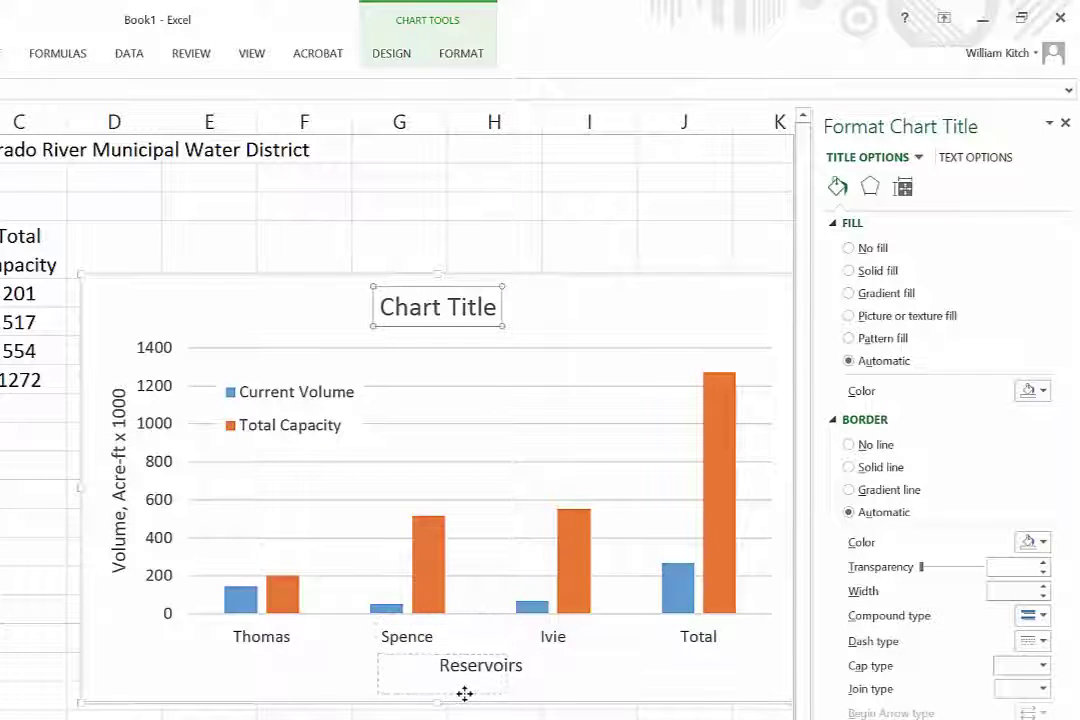
drag(463, 692, 463, 692)
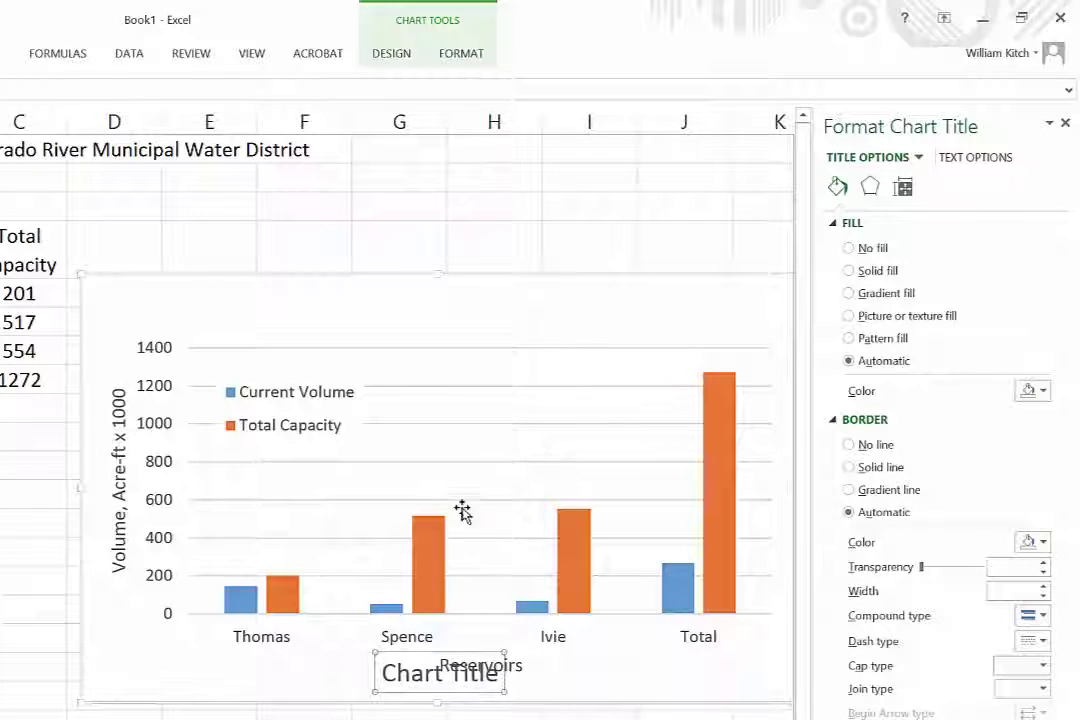
drag(458, 405, 446, 343)
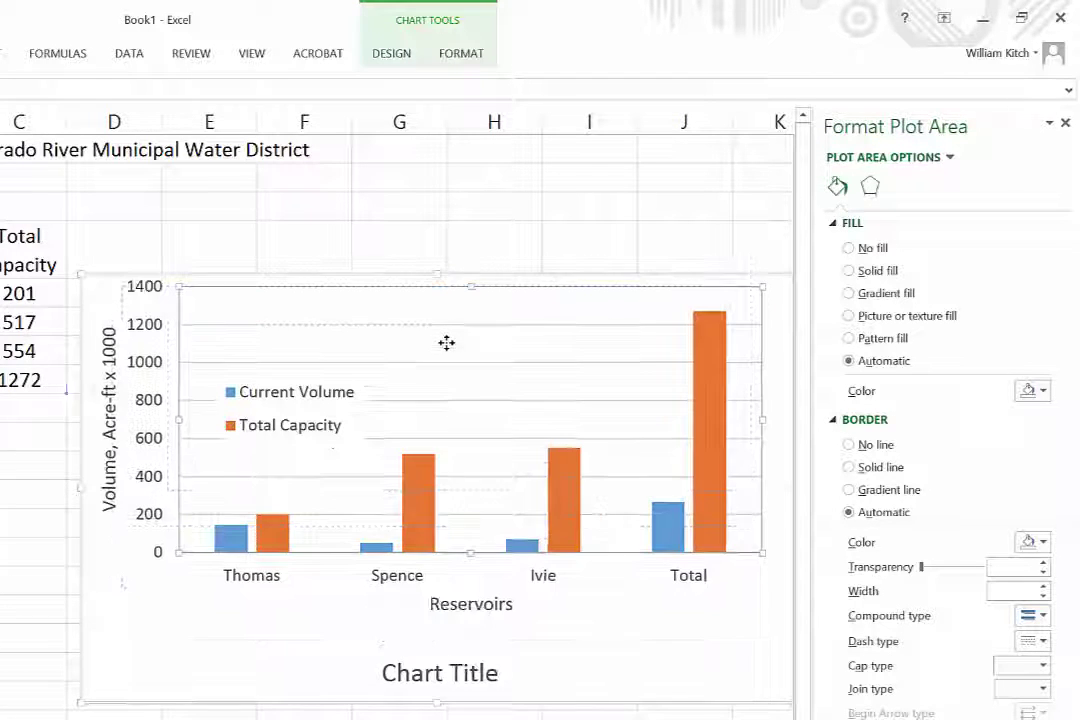
Change the chart title text to "Current Reservoir Levels", deselect the chart and close the formatting pane.
click(411, 668)
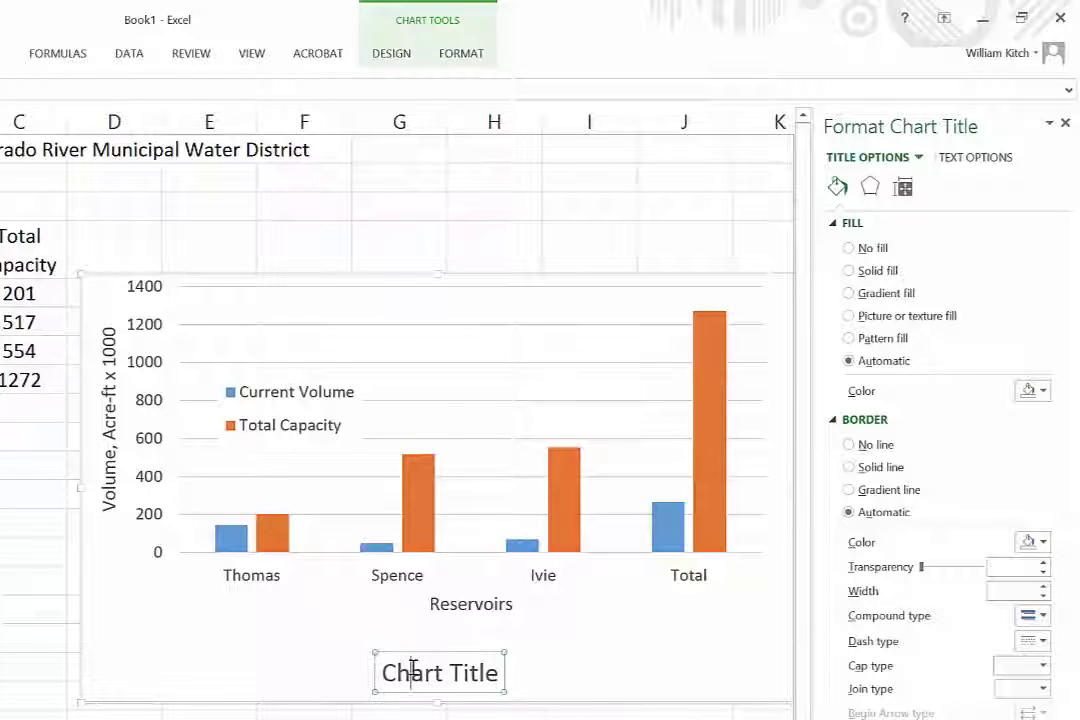
triple_click(412, 668)
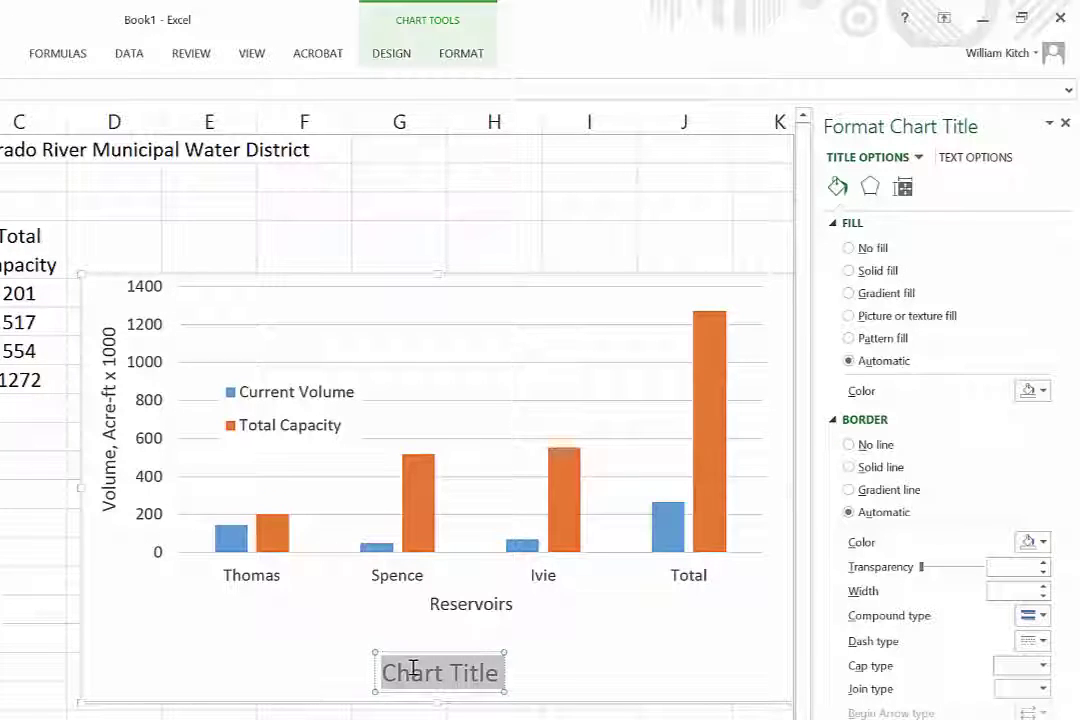
text(Current R)
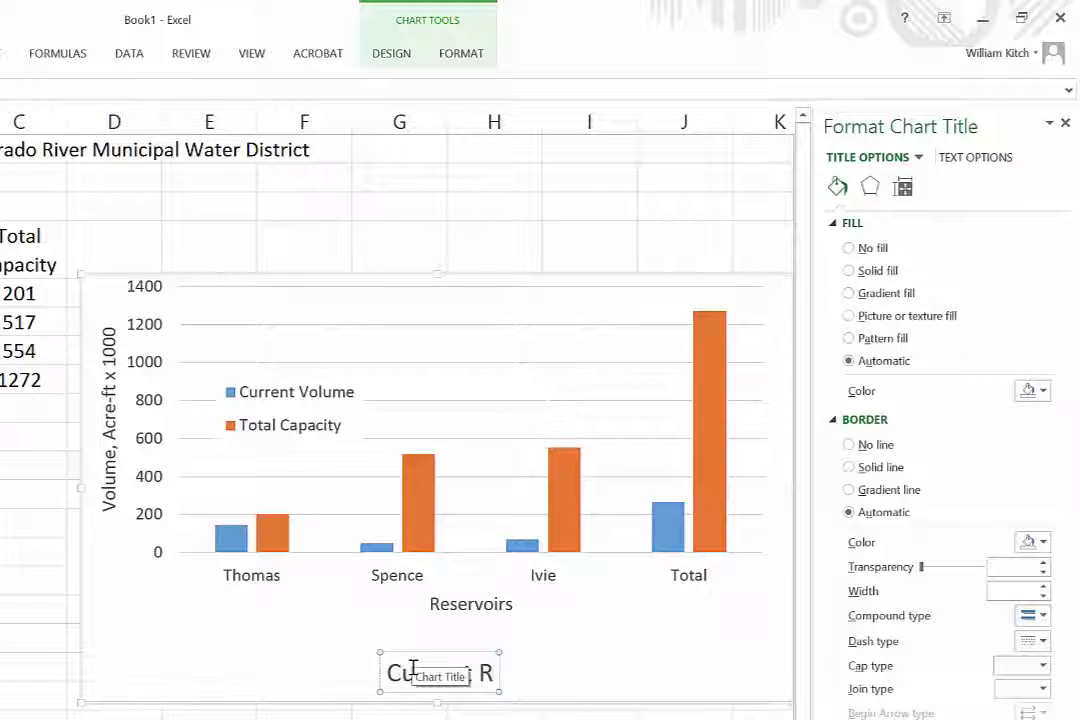
text(eservoir)
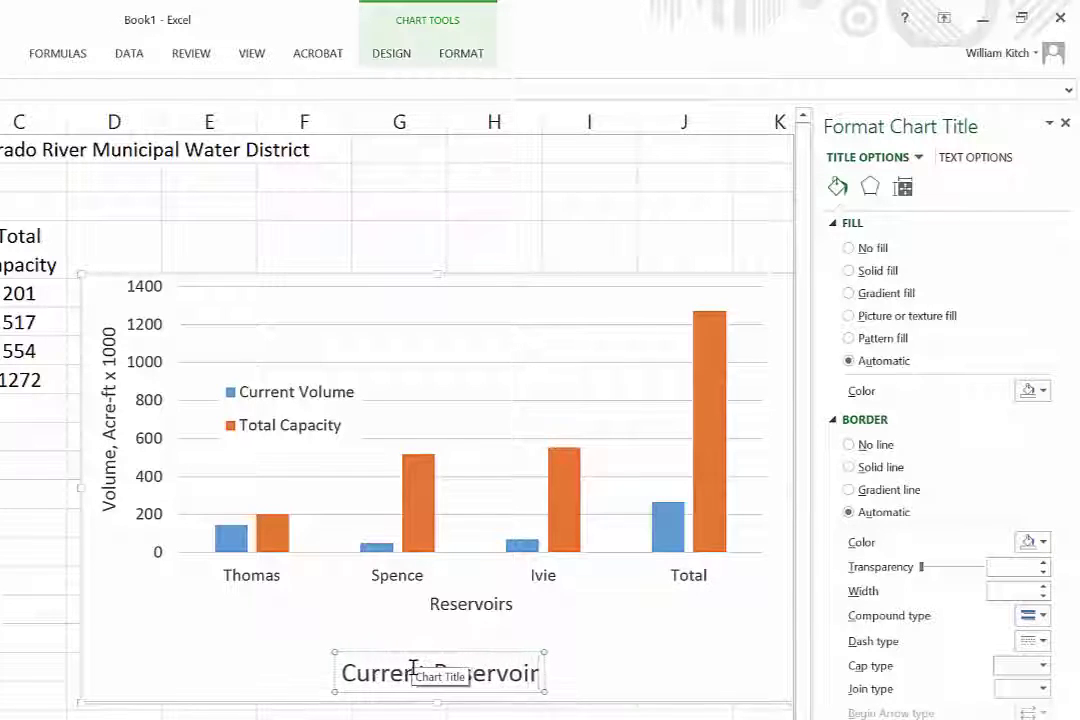
text( Level)
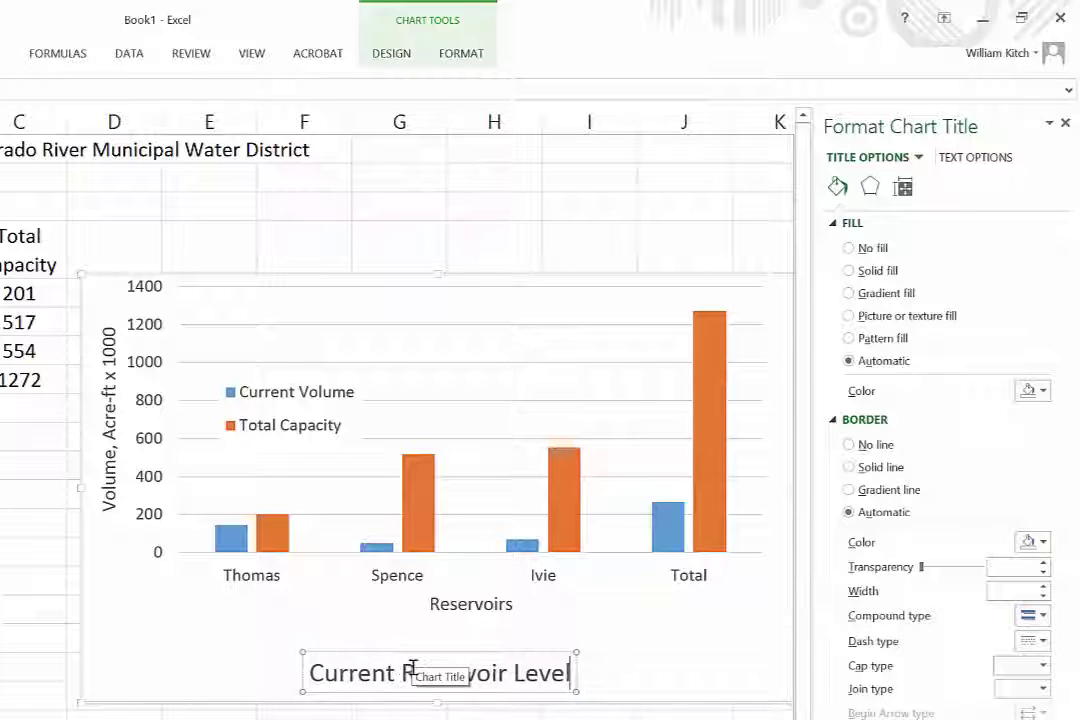
text(s)
click(304, 716)
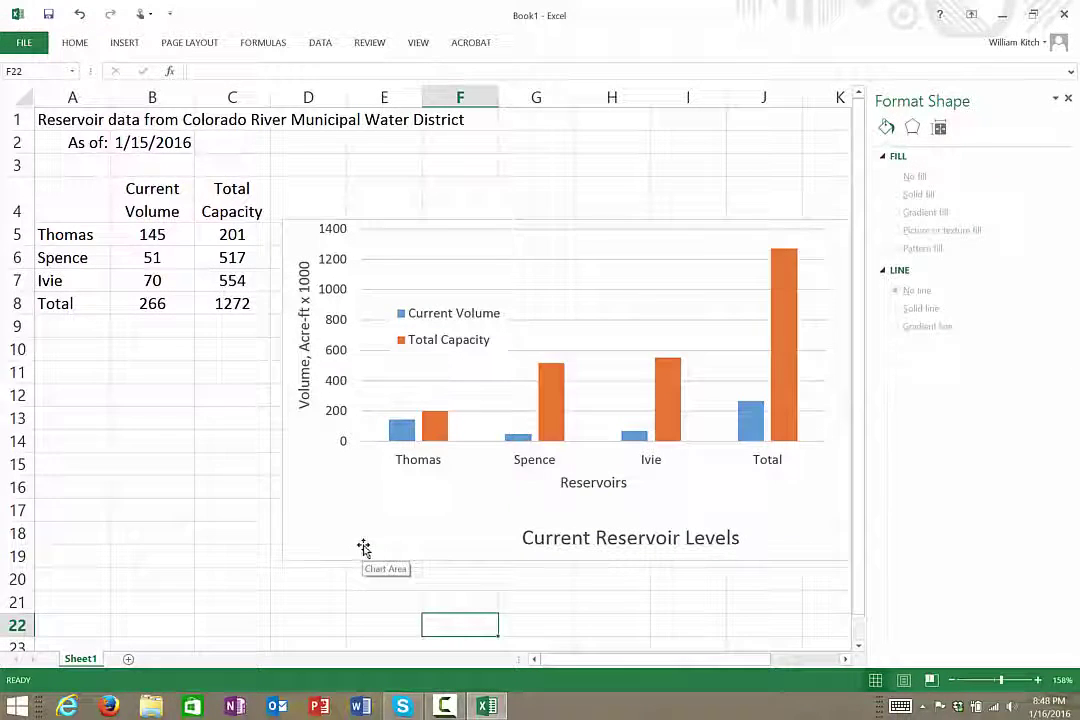
click(1068, 98)
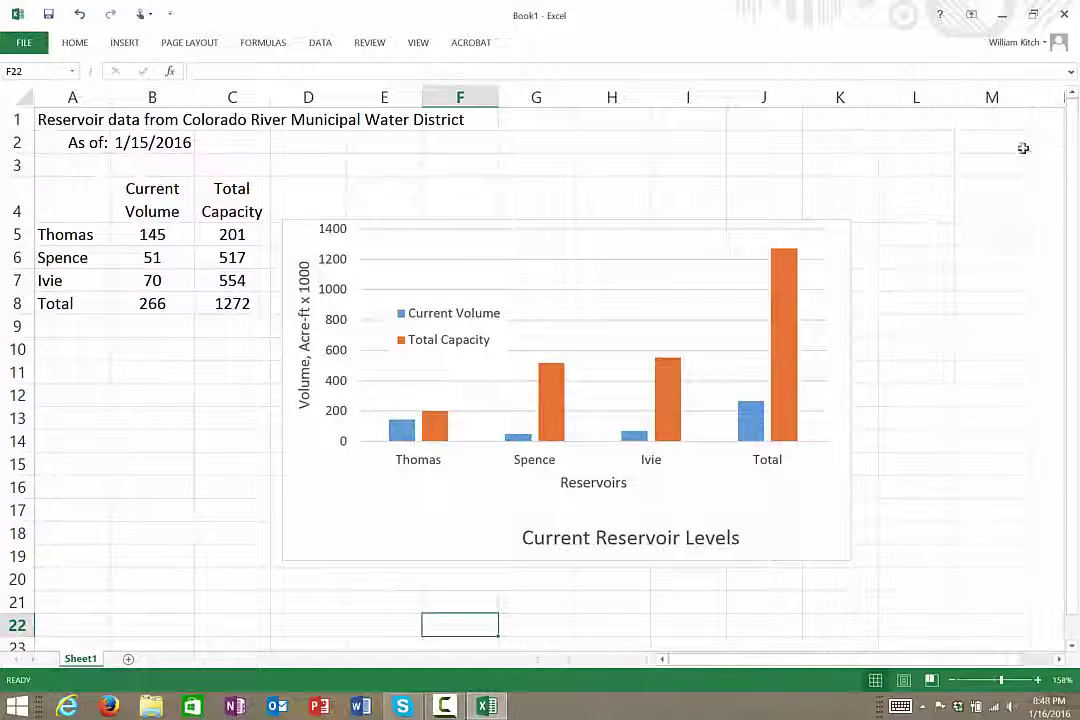